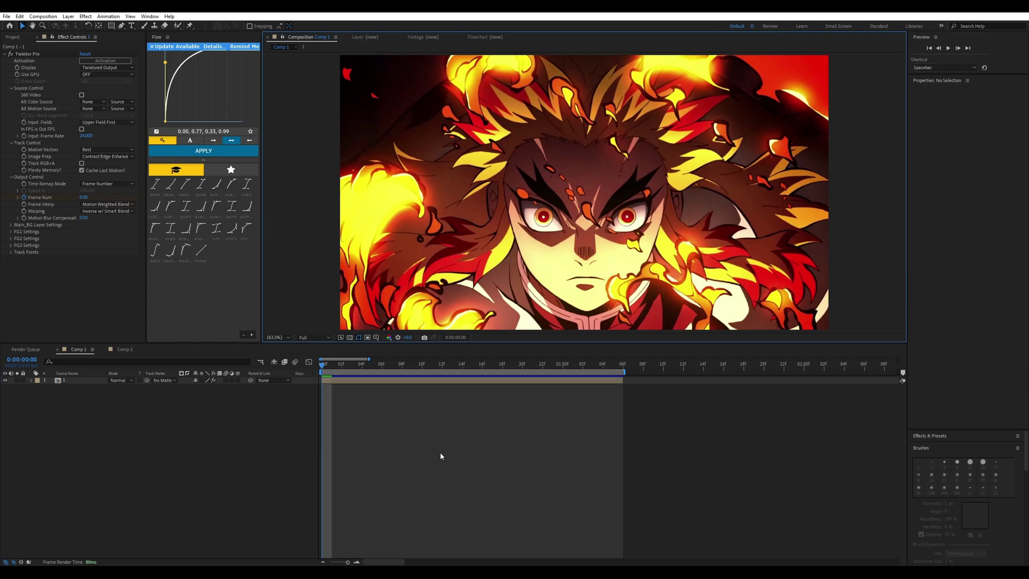
Step: Add a new adjustment layer above the image layer in Comp 1 and scrub through the footage
{"action": "key", "text": "ctrl+alt+y"}
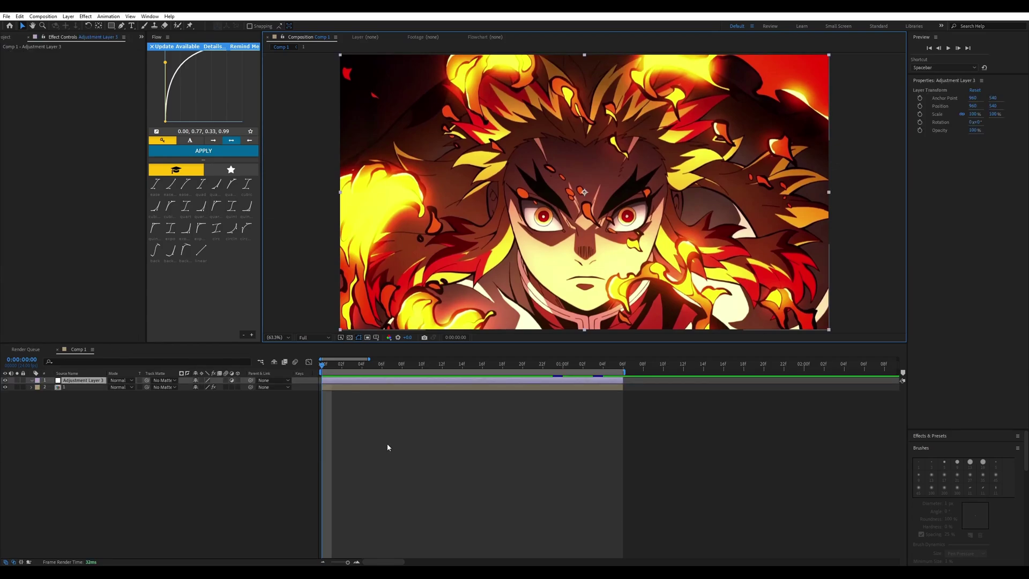
{"action": "mouse_move", "coordinate": [323, 360]}
{"action": "left_mouse_down"}
{"action": "mouse_move", "coordinate": [628, 360]}
{"action": "mouse_move", "coordinate": [323, 360]}
{"action": "left_mouse_up"}
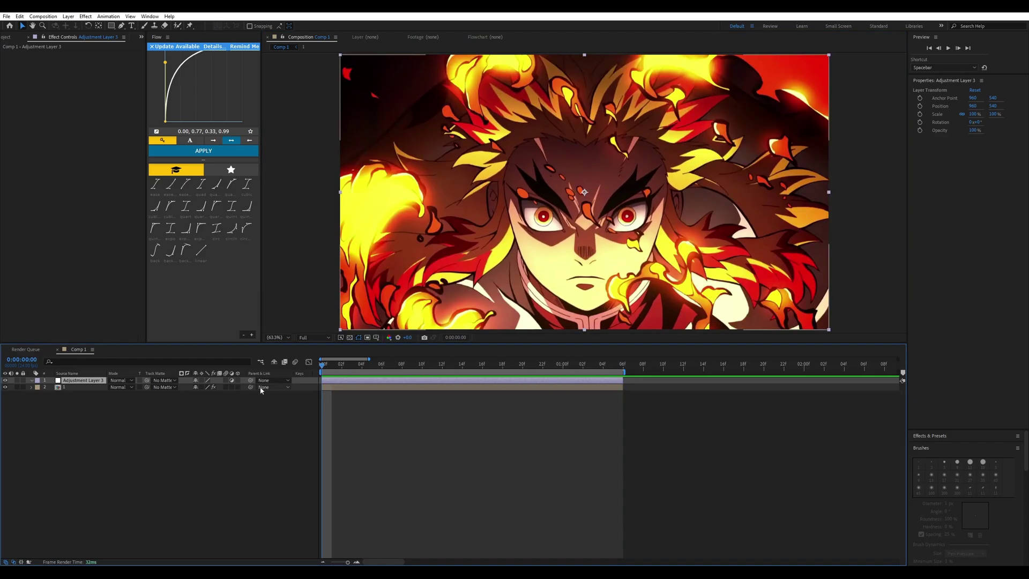
{"action": "left_click", "coordinate": [327, 387]}
{"action": "left_click", "coordinate": [370, 381]}
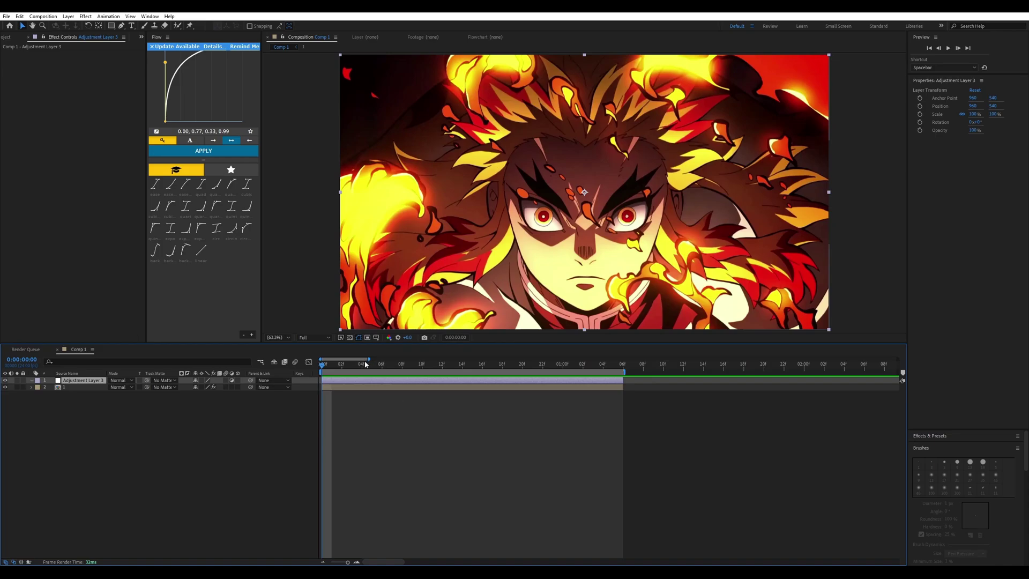
{"action": "left_click", "coordinate": [442, 364]}
{"action": "left_click_drag", "start_coordinate": [450, 367], "coordinate": [322, 365]}
Step: Search for s_dissolveshake and apply S_DissolveShake to the adjustment layer
{"action": "key", "text": "ctrl+space"}
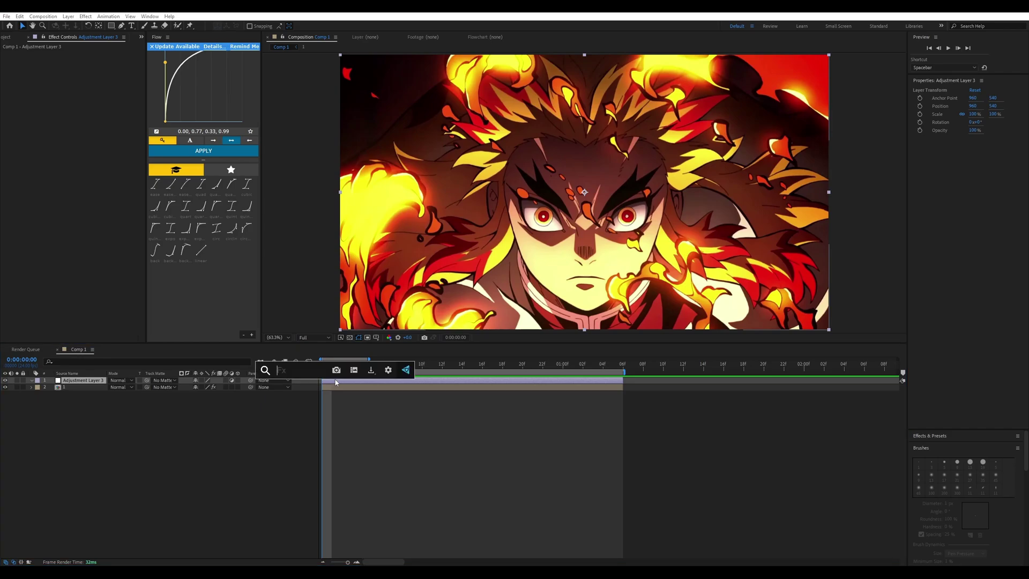
{"action": "type", "text": "s_d"}
{"action": "type", "text": "issolveshake"}
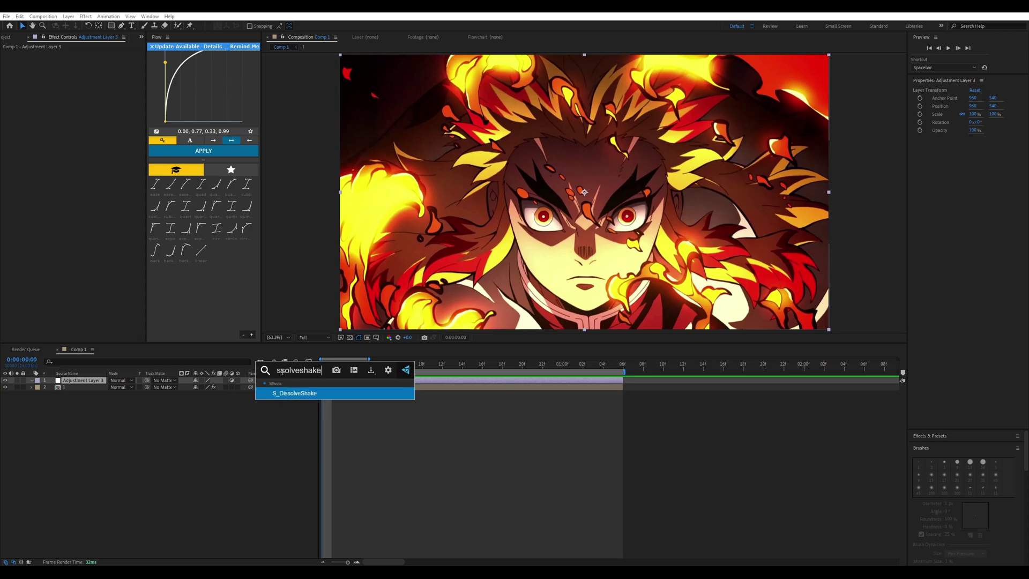
{"action": "left_click", "coordinate": [293, 399]}
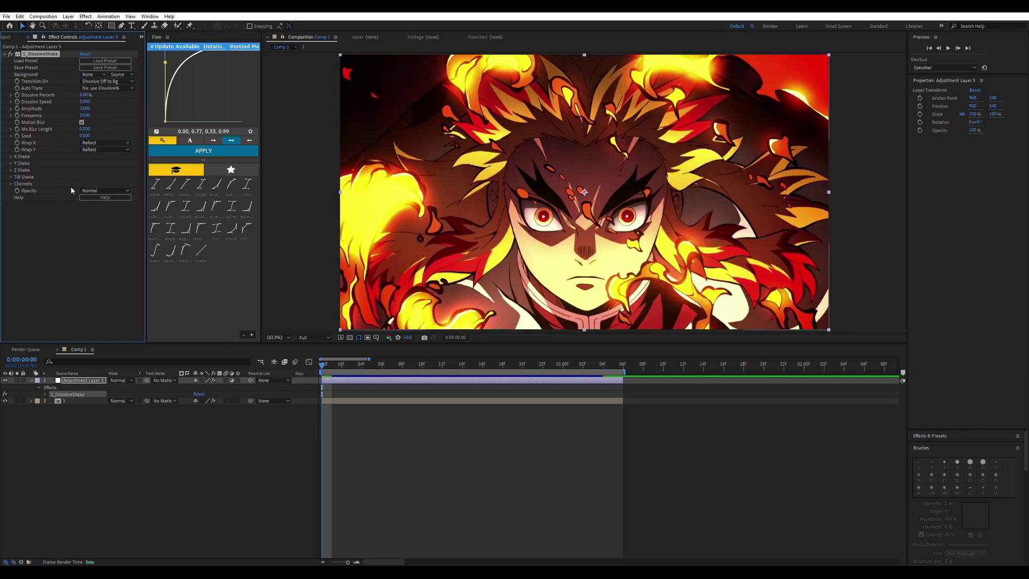
Step: Set both Wrap X and Wrap Y to No in S_DissolveShake
{"action": "left_click", "coordinate": [100, 143]}
{"action": "left_click", "coordinate": [91, 151]}
{"action": "left_click", "coordinate": [100, 150]}
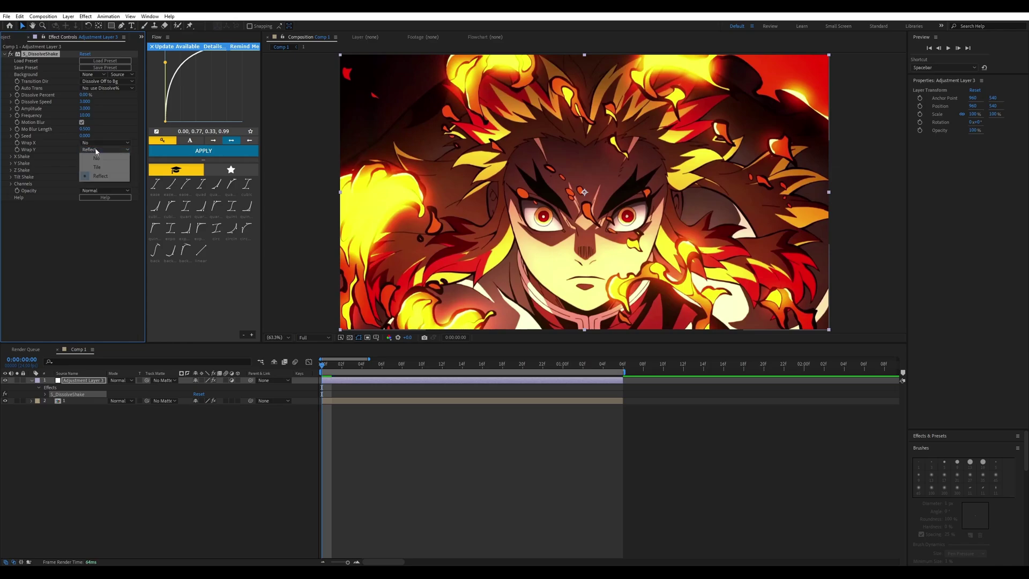
{"action": "left_click", "coordinate": [92, 156]}
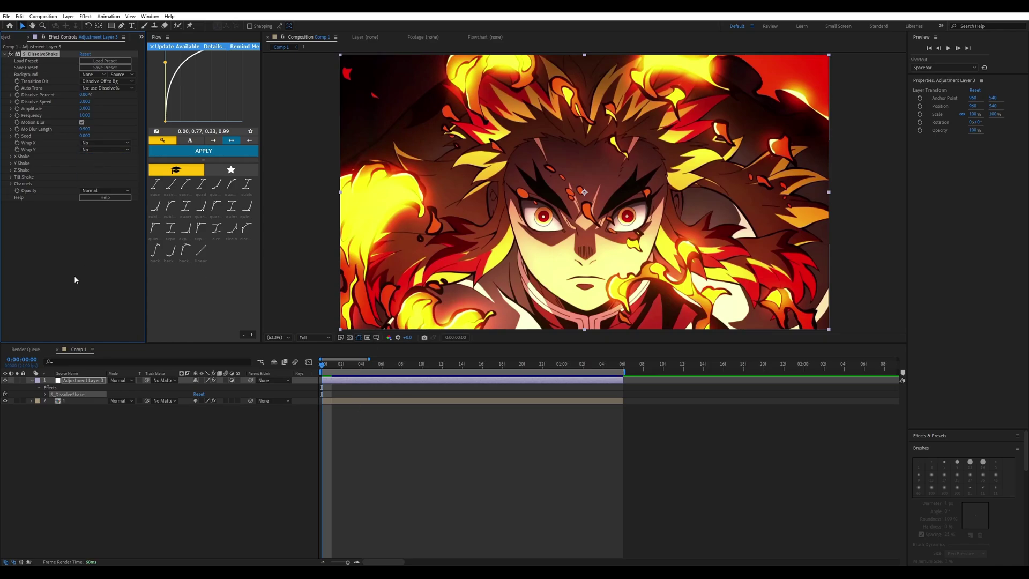
Step: Set Dissolve Percent to 30%
{"action": "left_click", "coordinate": [85, 95]}
{"action": "type", "text": "30"}
{"action": "key", "text": "Return"}
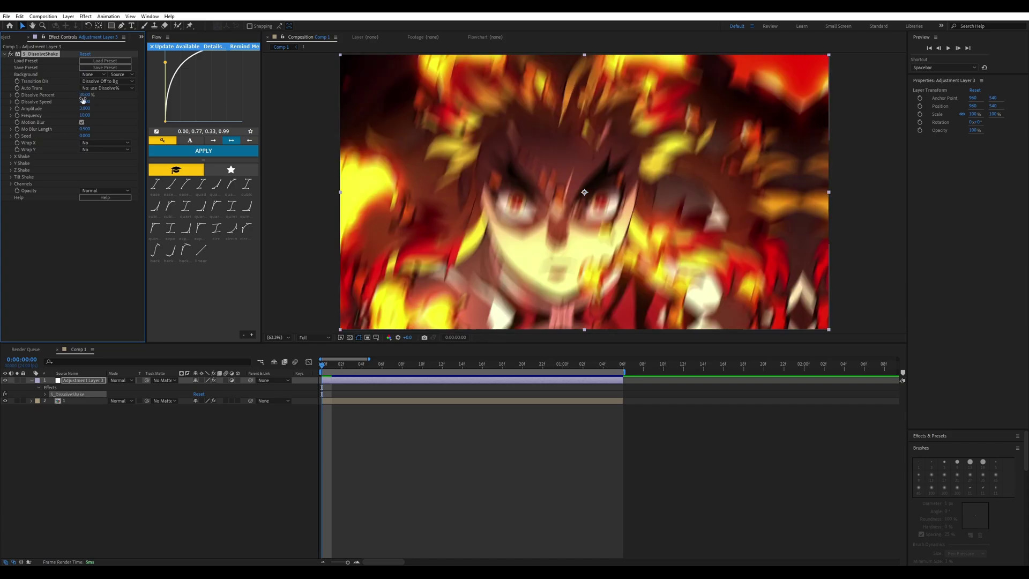
{"action": "left_click_drag", "start_coordinate": [84, 95], "coordinate": [107, 103]}
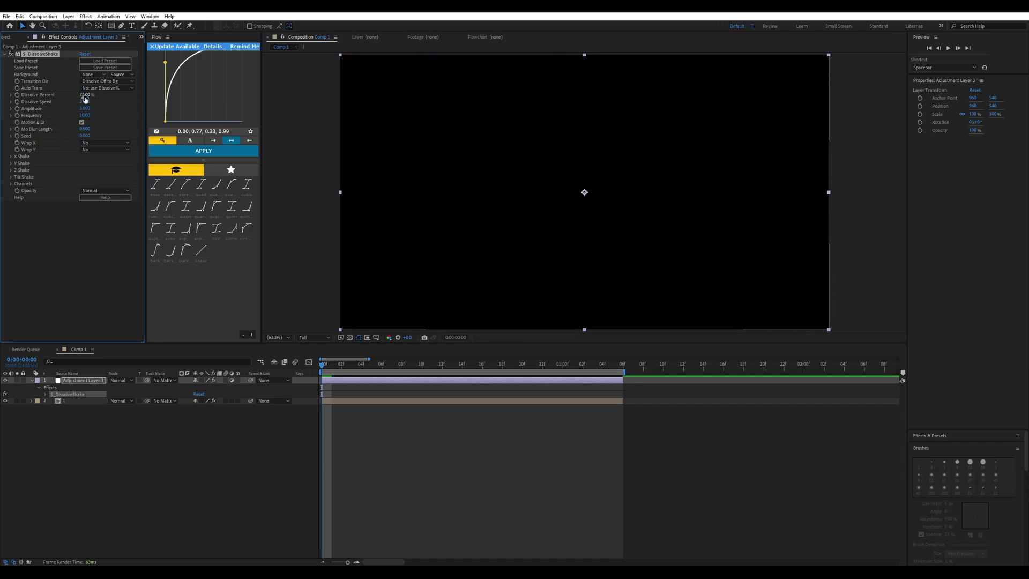
{"action": "key", "text": "ctrl+z"}
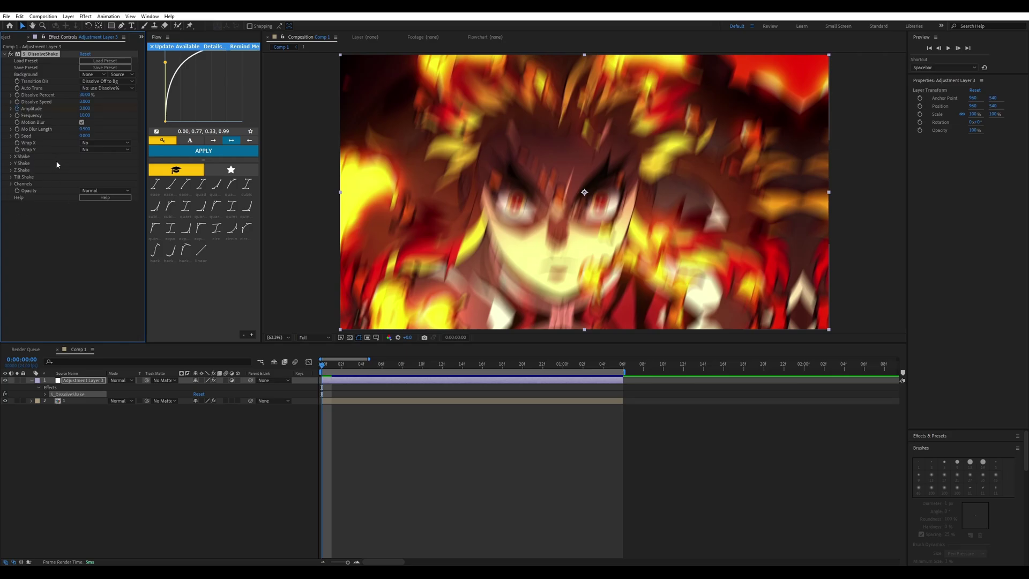
Step: Preview the shake, then turn off the effect's Motion Blur
{"action": "key", "text": "space"}
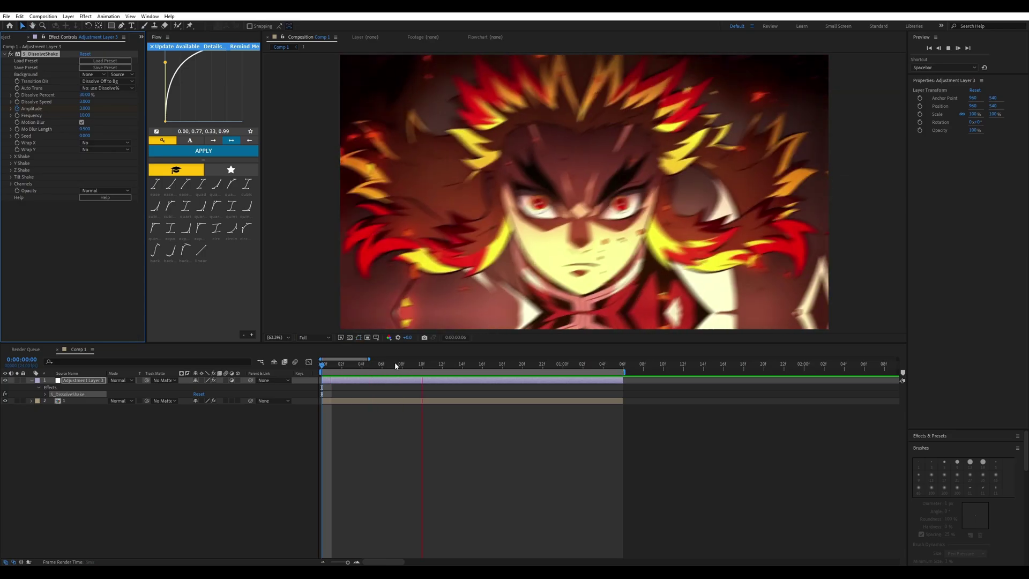
{"action": "key", "text": "space"}
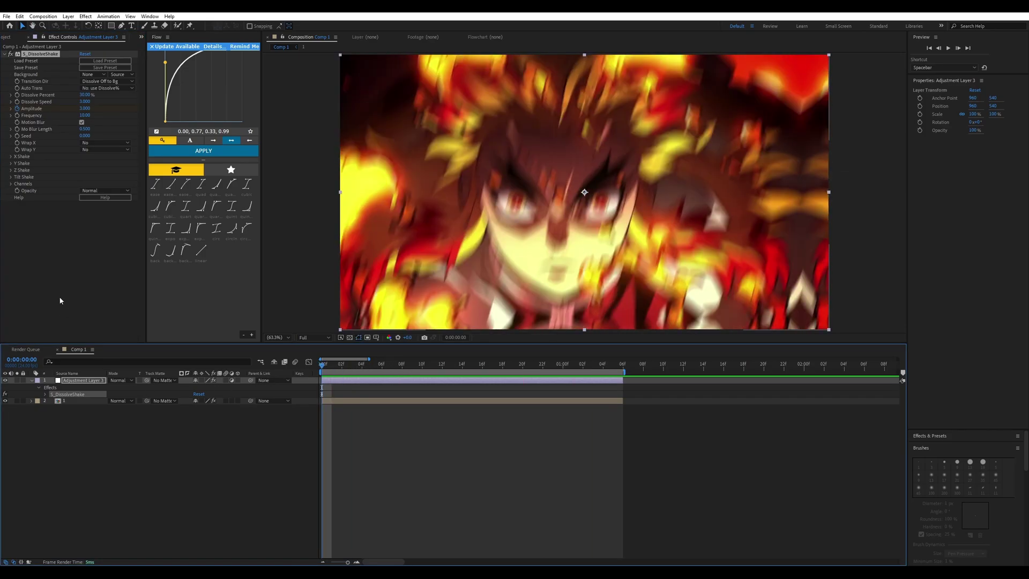
{"action": "left_click", "coordinate": [81, 122]}
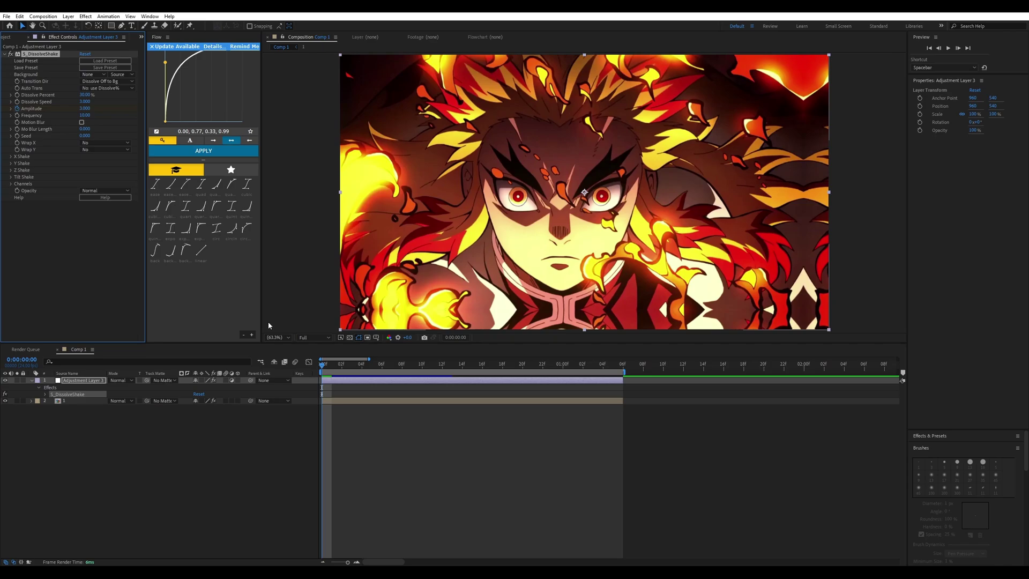
Step: Keyframe Amplitude to 0 at 1:05 and select both Amplitude keyframes
{"action": "key", "text": "u"}
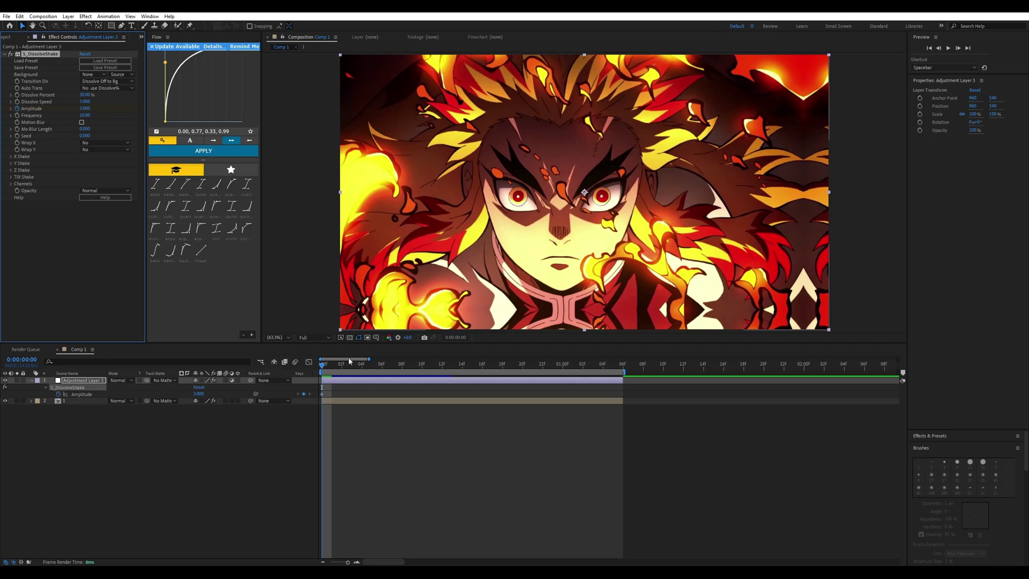
{"action": "key", "text": "space"}
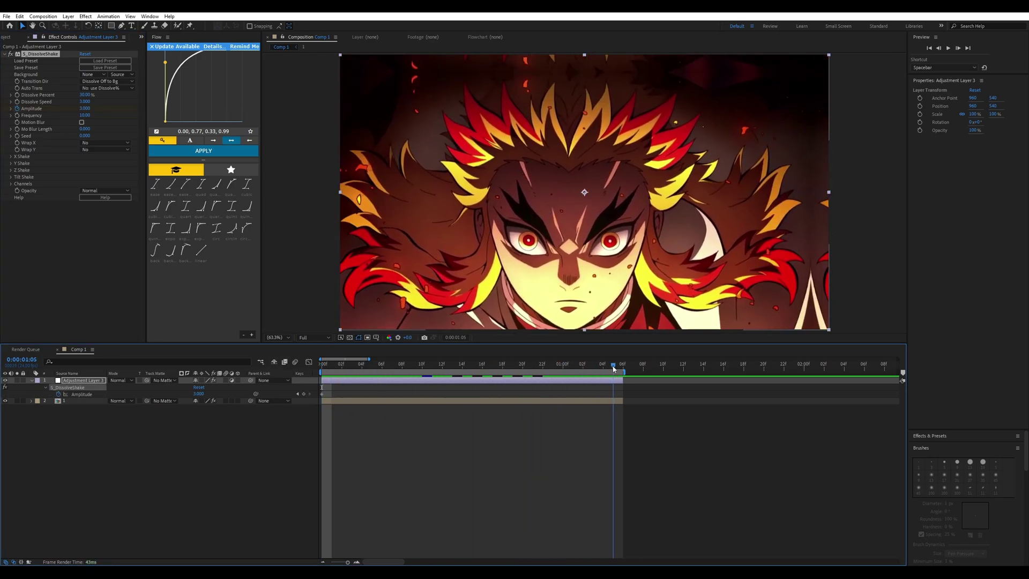
{"action": "left_click", "coordinate": [198, 394]}
{"action": "type", "text": "0"}
{"action": "key", "text": "Return"}
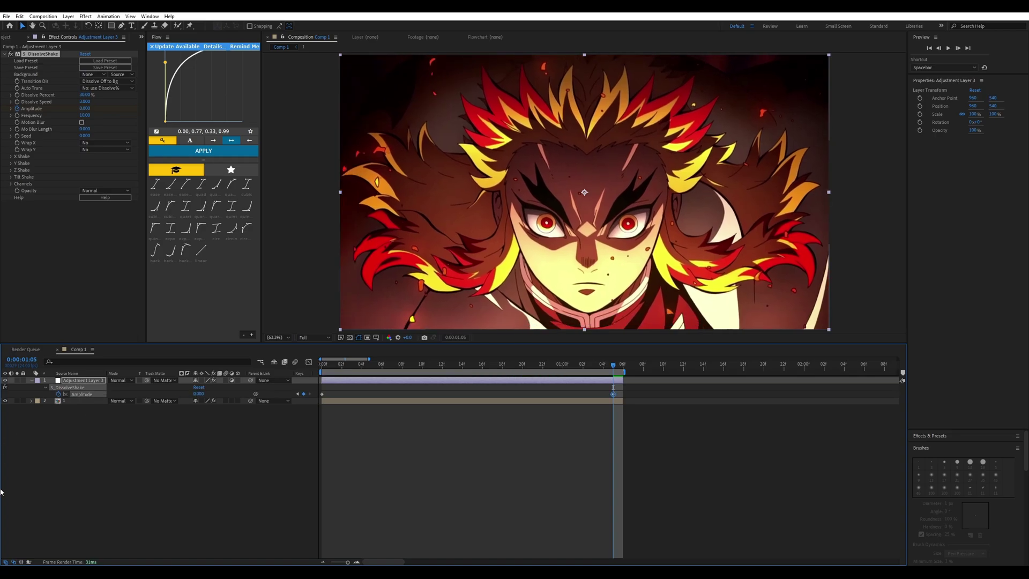
{"action": "left_click_drag", "start_coordinate": [625, 390], "coordinate": [310, 402]}
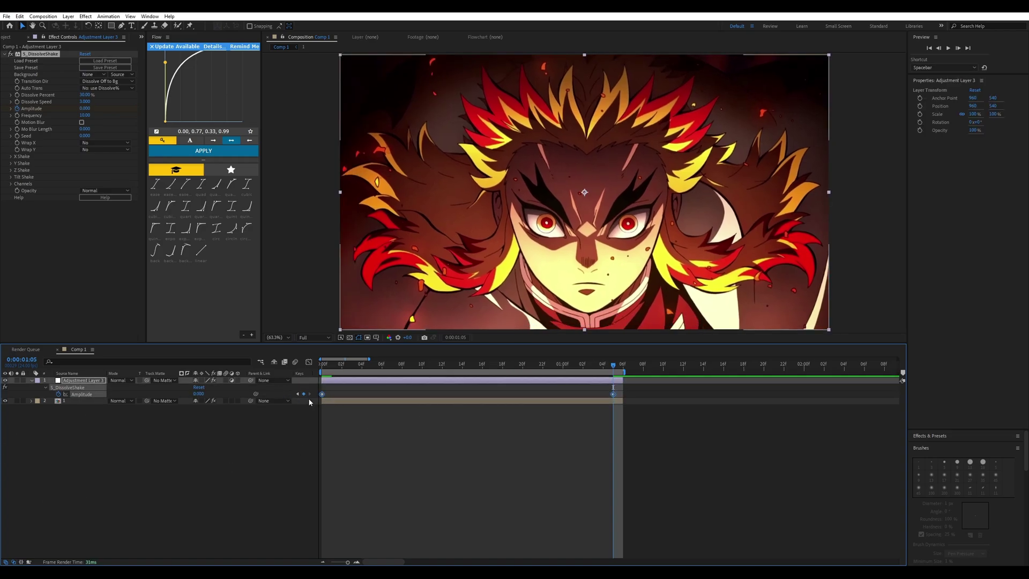
Step: In the Graph Editor, shape the Amplitude curve into a steep ease-out falloff and preview it
{"action": "left_click", "coordinate": [309, 362]}
{"action": "left_click_drag", "start_coordinate": [417, 388], "coordinate": [296, 514]}
{"action": "left_click_drag", "start_coordinate": [515, 536], "coordinate": [323, 503]}
{"action": "left_click", "coordinate": [319, 367]}
{"action": "key", "text": "space"}
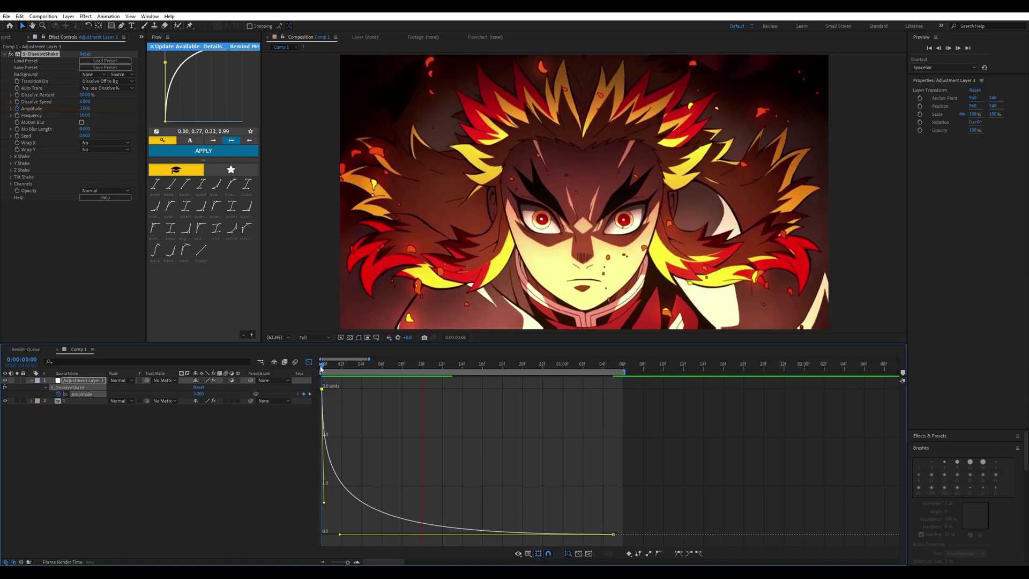
{"action": "left_click", "coordinate": [341, 366]}
{"action": "left_click_drag", "start_coordinate": [341, 366], "coordinate": [315, 368]}
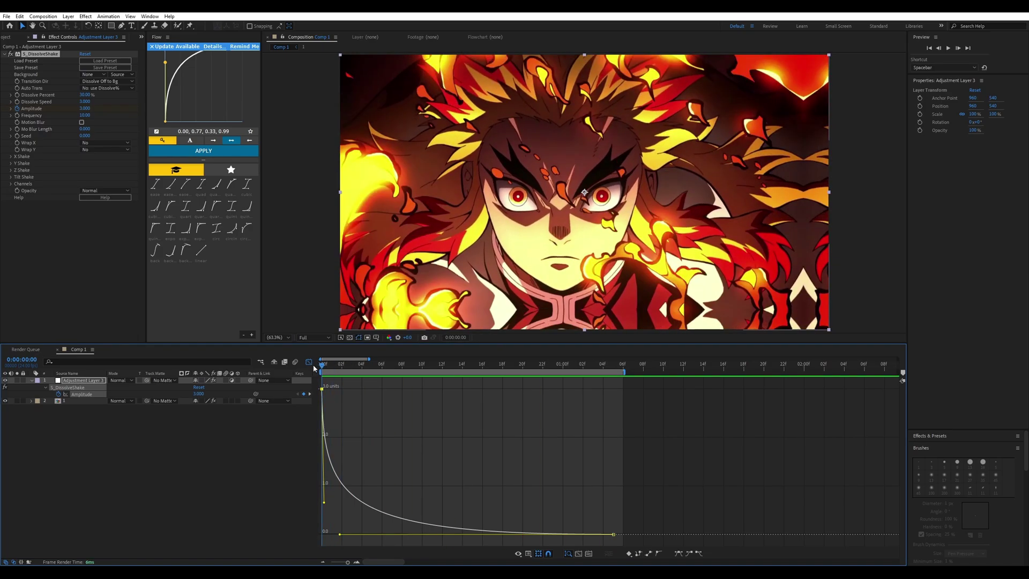
{"action": "left_click", "coordinate": [62, 263]}
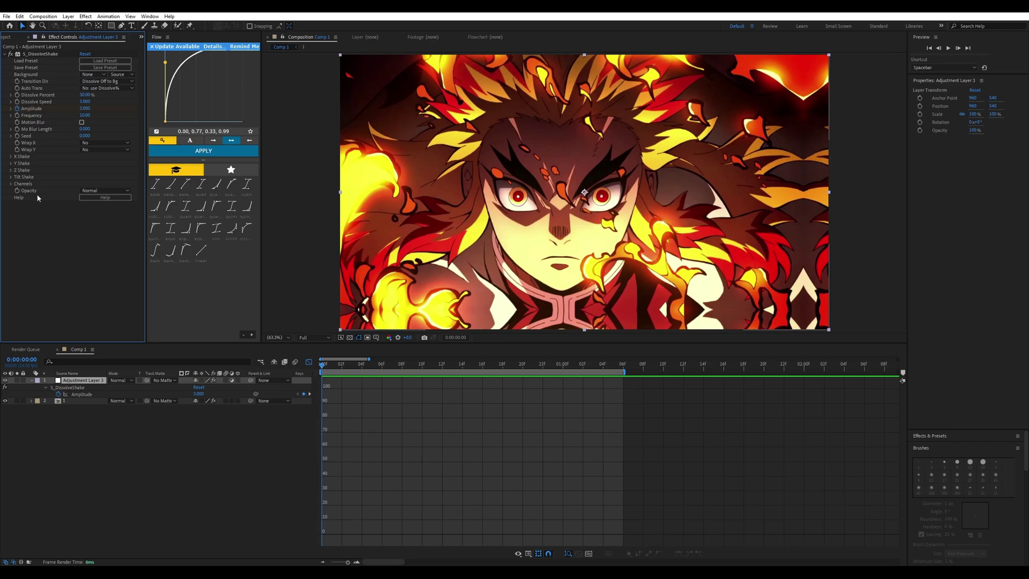
Step: Preview the shake with Frequency at 5, then at 10
{"action": "left_click_drag", "start_coordinate": [85, 116], "coordinate": [80, 119]}
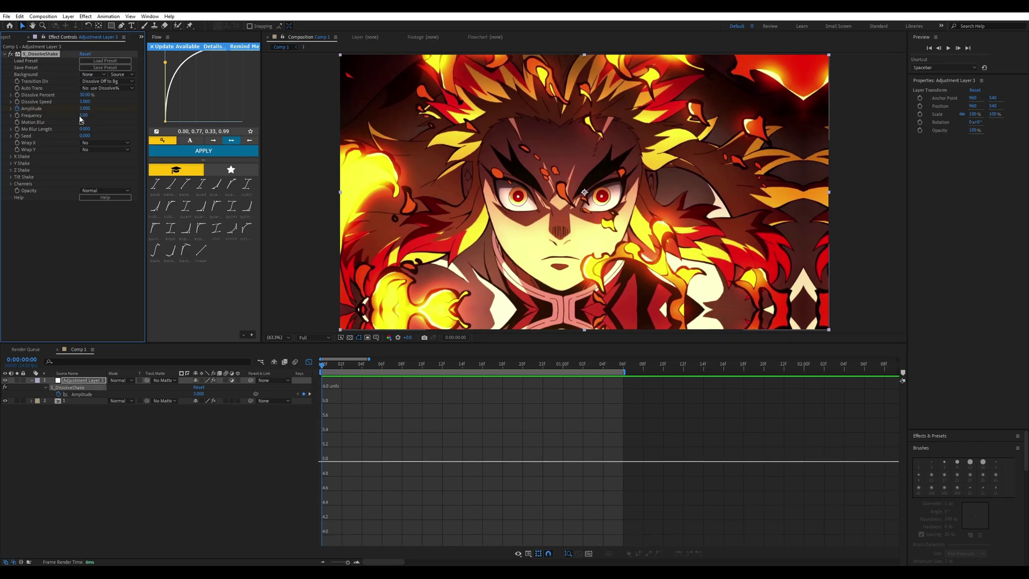
{"action": "key", "text": "space"}
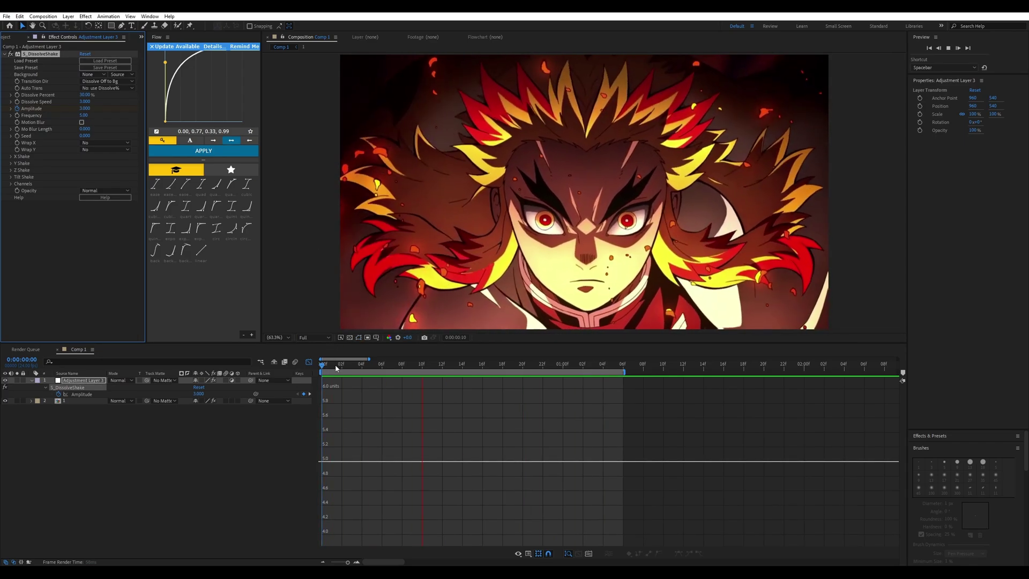
{"action": "left_click", "coordinate": [325, 370]}
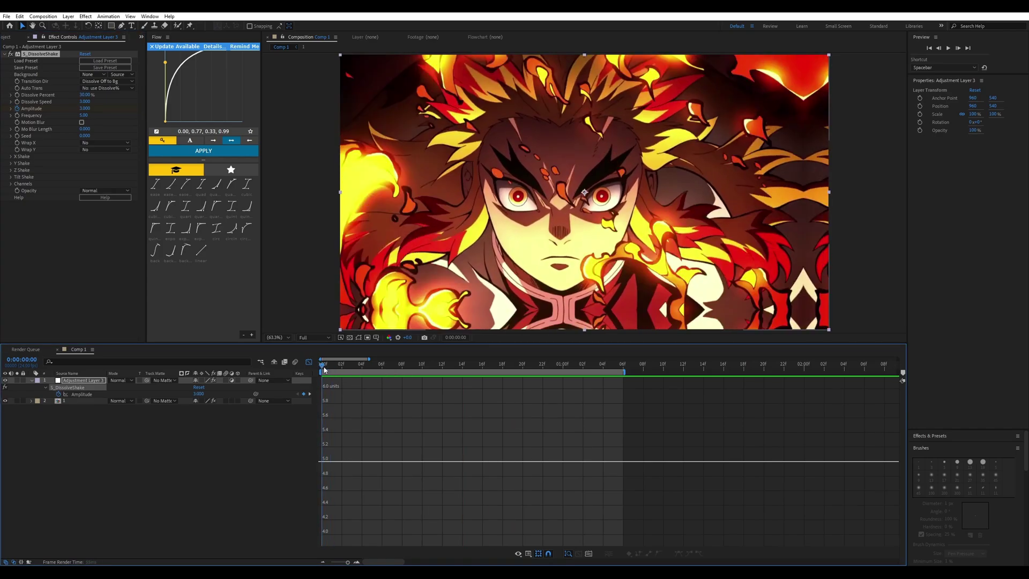
{"action": "left_click", "coordinate": [84, 115]}
{"action": "type", "text": "10"}
{"action": "key", "text": "Return"}
{"action": "key", "text": "space"}
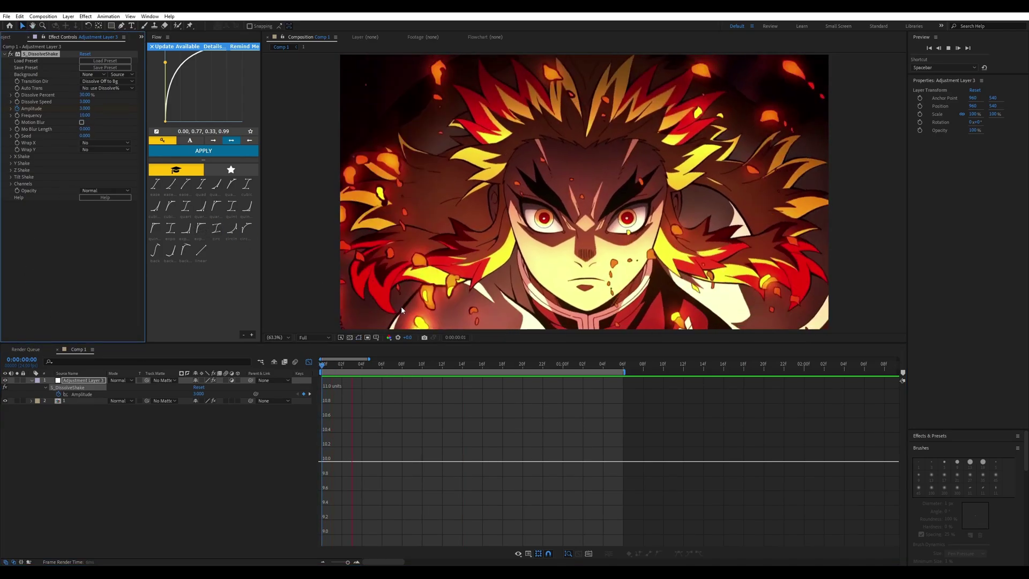
{"action": "left_click", "coordinate": [294, 370]}
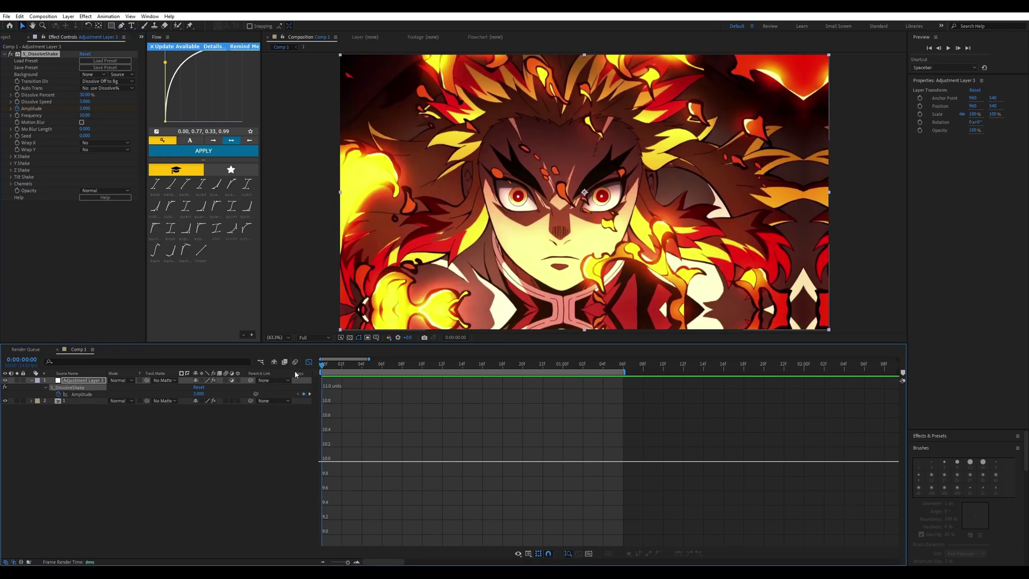
Step: Set Frequency to 7, preview it, and return the timeline to layer bars
{"action": "left_click", "coordinate": [56, 242]}
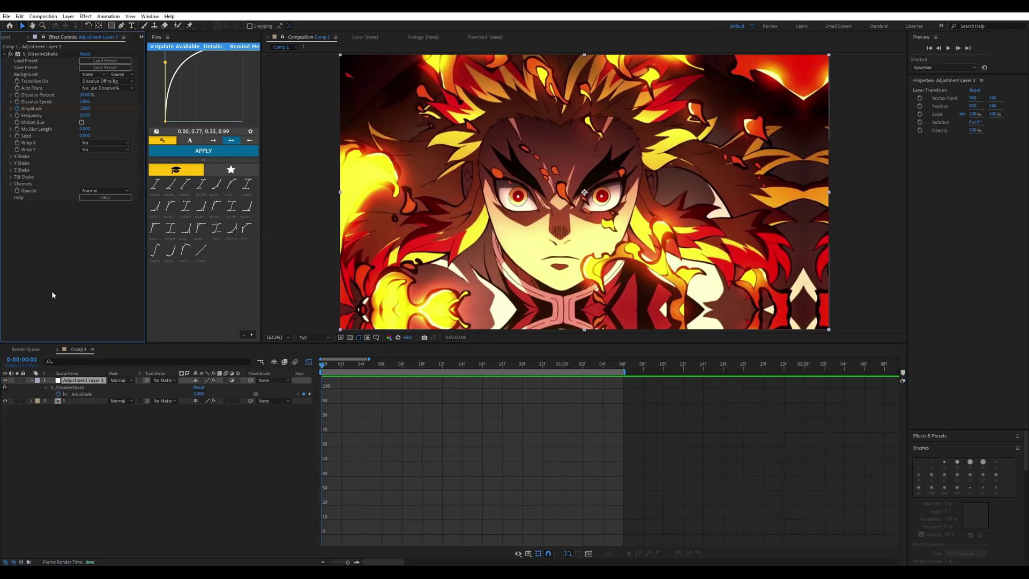
{"action": "left_click", "coordinate": [87, 115]}
{"action": "type", "text": "7"}
{"action": "key", "text": "Return"}
{"action": "key", "text": "space"}
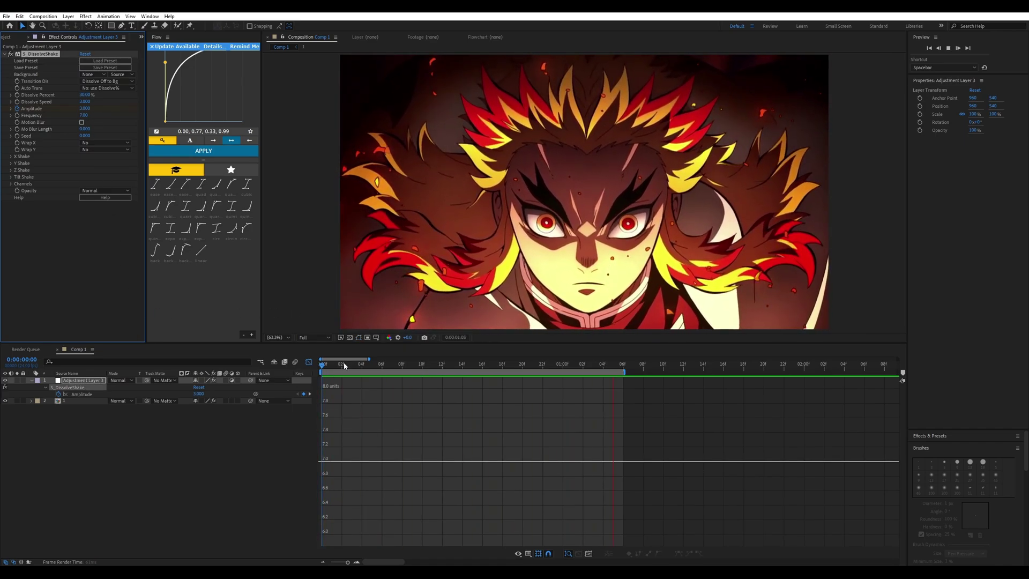
{"action": "left_click", "coordinate": [316, 373]}
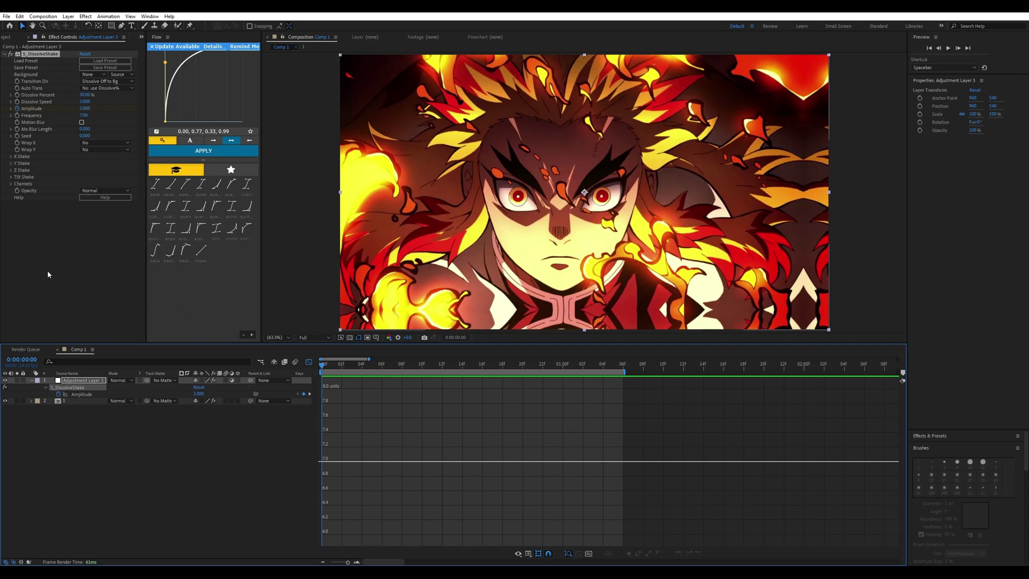
{"action": "left_click", "coordinate": [308, 363]}
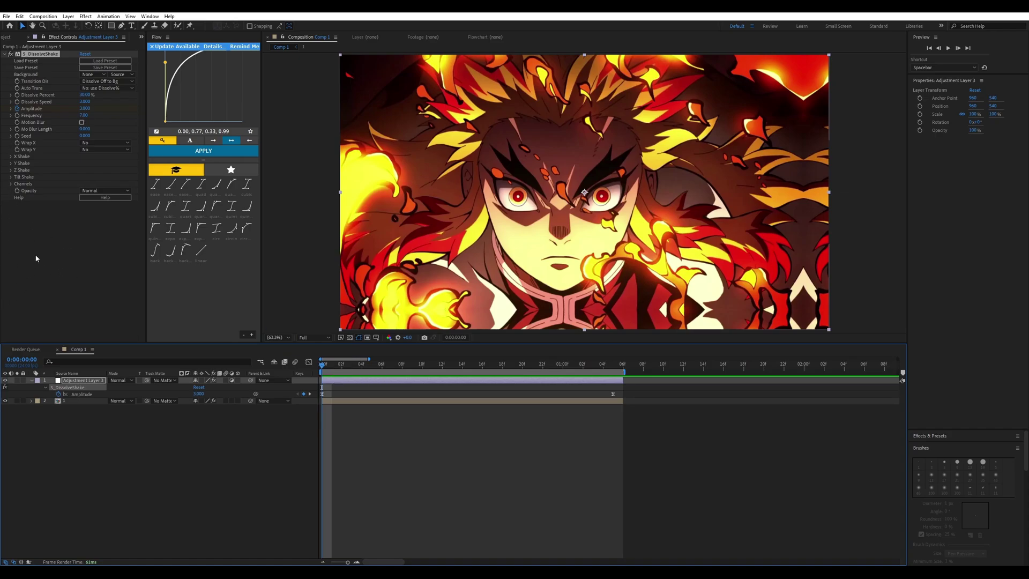
Step: Set X Rand Amp to 120 and X Rand Freq to 0.800, then reveal Y Shake
{"action": "left_click", "coordinate": [12, 156]}
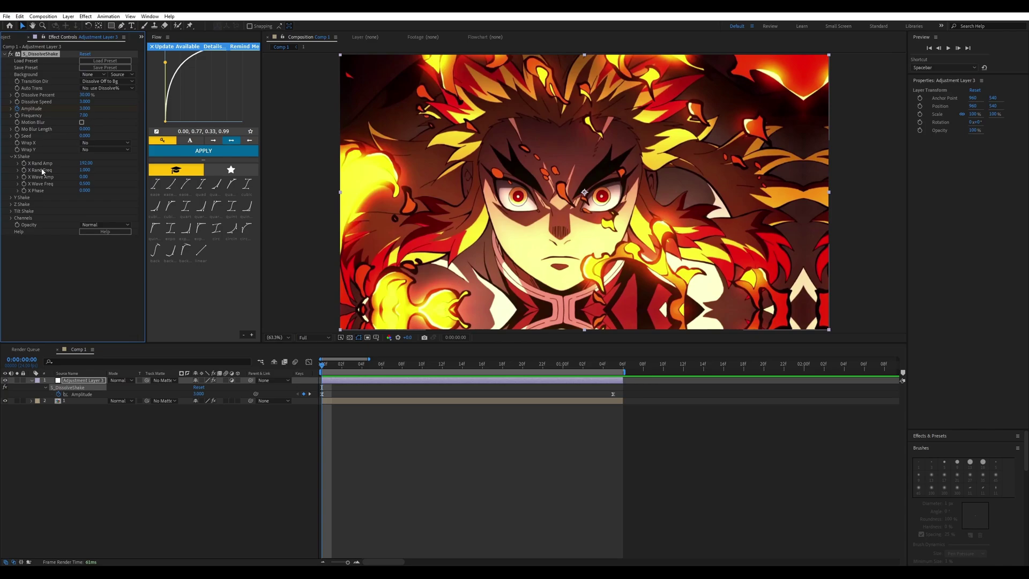
{"action": "left_click_drag", "start_coordinate": [86, 167], "coordinate": [82, 163]}
{"action": "left_click", "coordinate": [84, 164]}
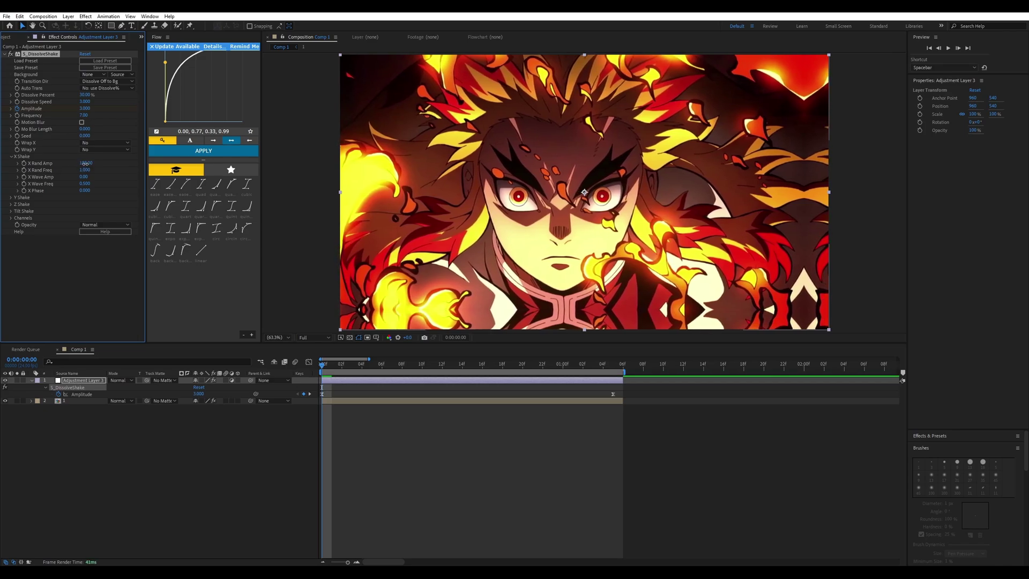
{"action": "type", "text": "120"}
{"action": "key", "text": "Return"}
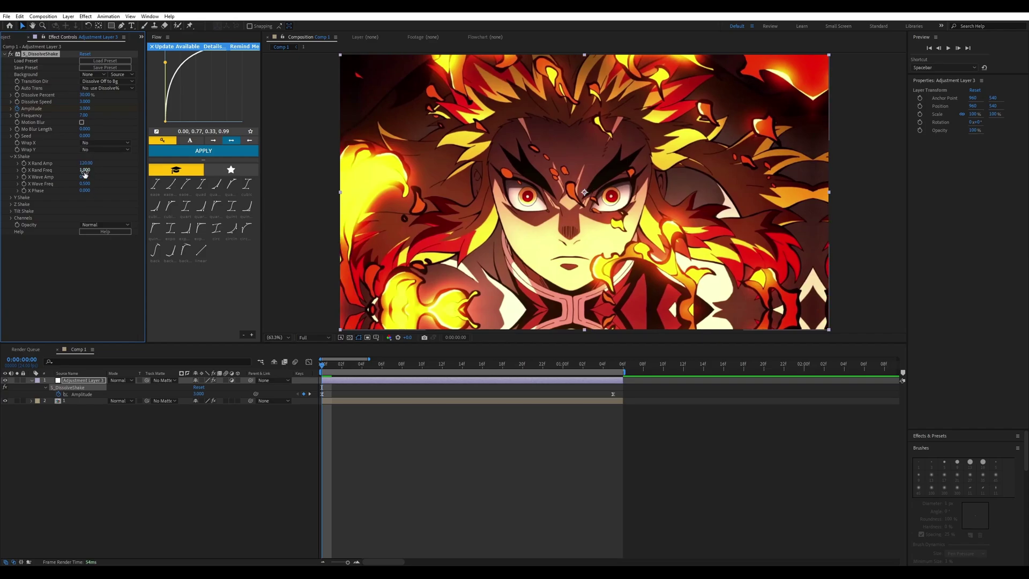
{"action": "left_click", "coordinate": [85, 171]}
{"action": "type", "text": ".8"}
{"action": "key", "text": "Return"}
{"action": "left_click", "coordinate": [11, 198]}
Step: Set Y Rand Amp 90, Y Rand Freq 1.100, and Z Rand Amp 100
{"action": "left_click", "coordinate": [85, 204]}
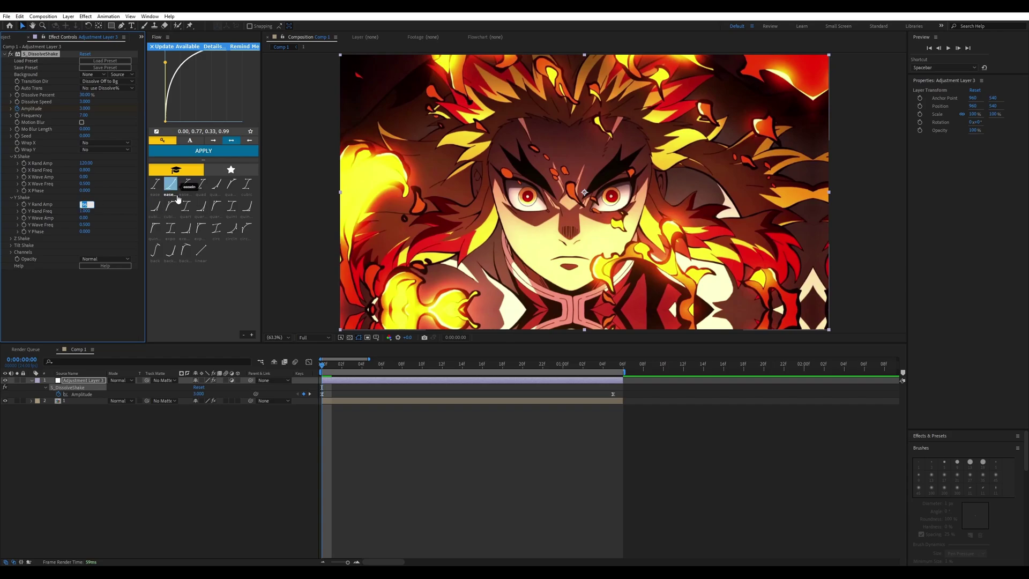
{"action": "type", "text": "90"}
{"action": "key", "text": "Return"}
{"action": "left_click", "coordinate": [83, 211]}
{"action": "type", "text": "1.1"}
{"action": "key", "text": "Return"}
{"action": "left_click", "coordinate": [11, 239]}
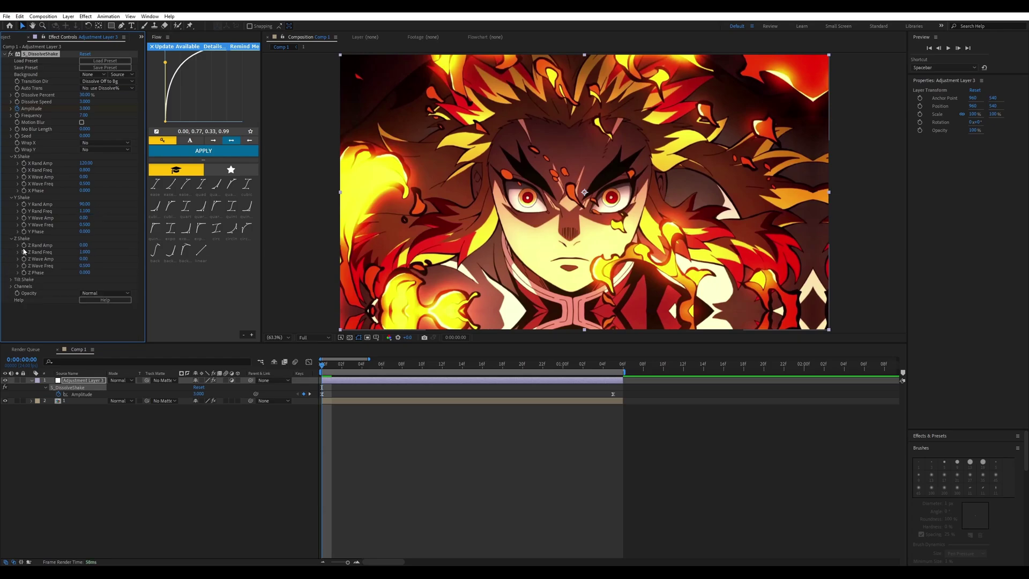
{"action": "left_click", "coordinate": [84, 245]}
{"action": "type", "text": "10"}
{"action": "key", "text": "Return"}
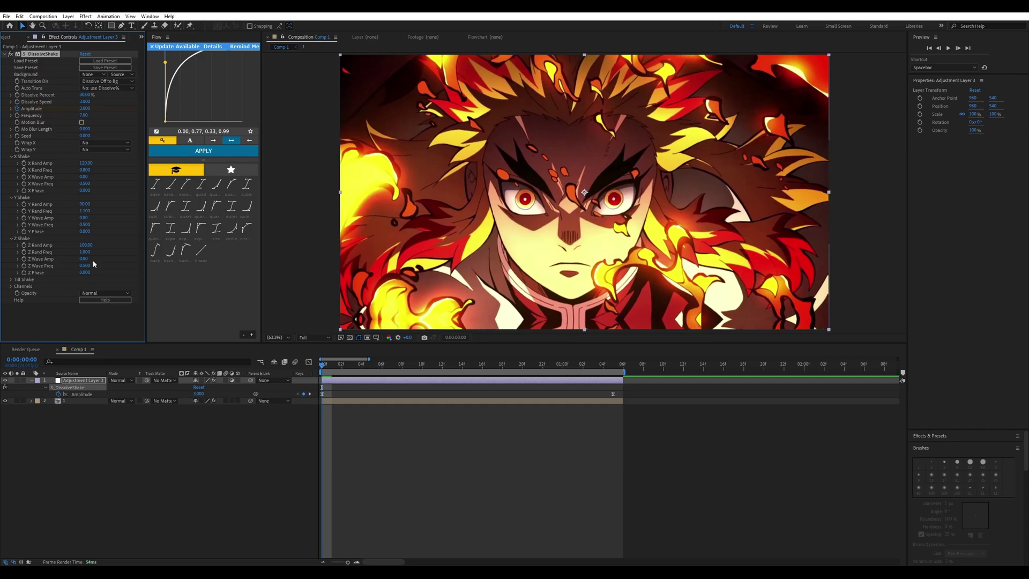
Step: Set Tilt Rand Amp to 2.00 after trying 5 and 0, then preview the shake
{"action": "left_click", "coordinate": [11, 280]}
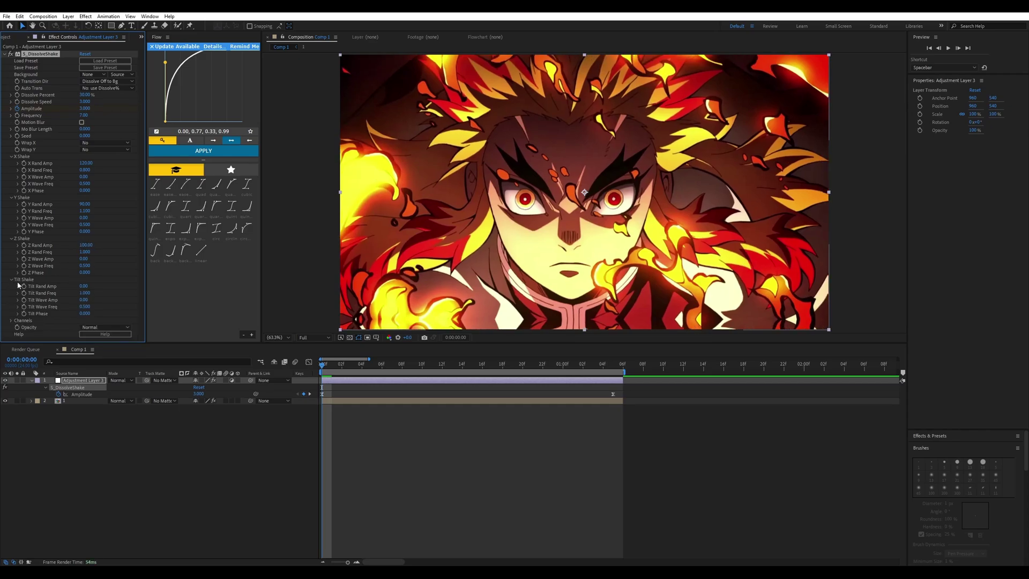
{"action": "left_click", "coordinate": [84, 286]}
{"action": "type", "text": "5"}
{"action": "key", "text": "Return"}
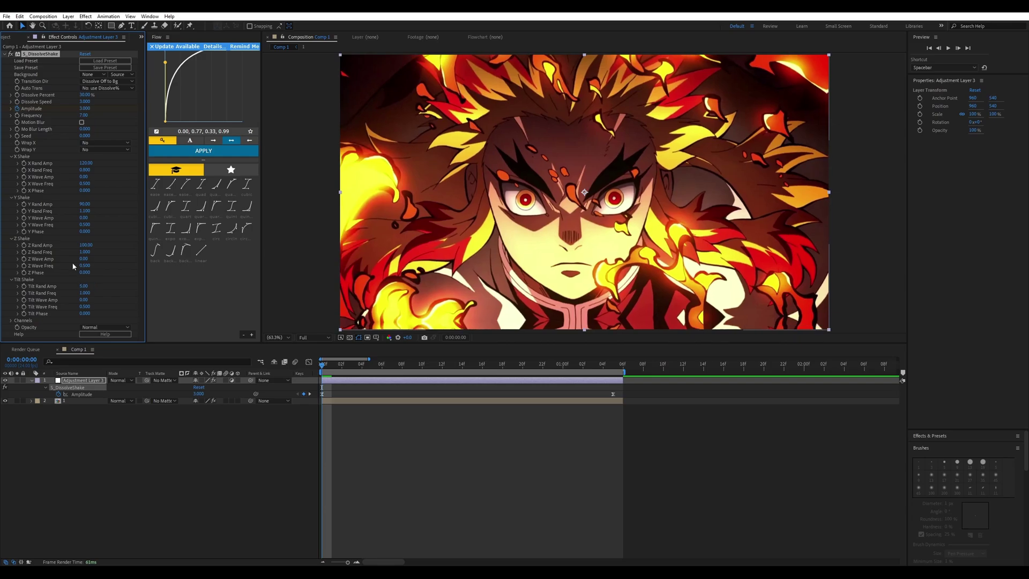
{"action": "left_click_drag", "start_coordinate": [87, 286], "coordinate": [1, 273]}
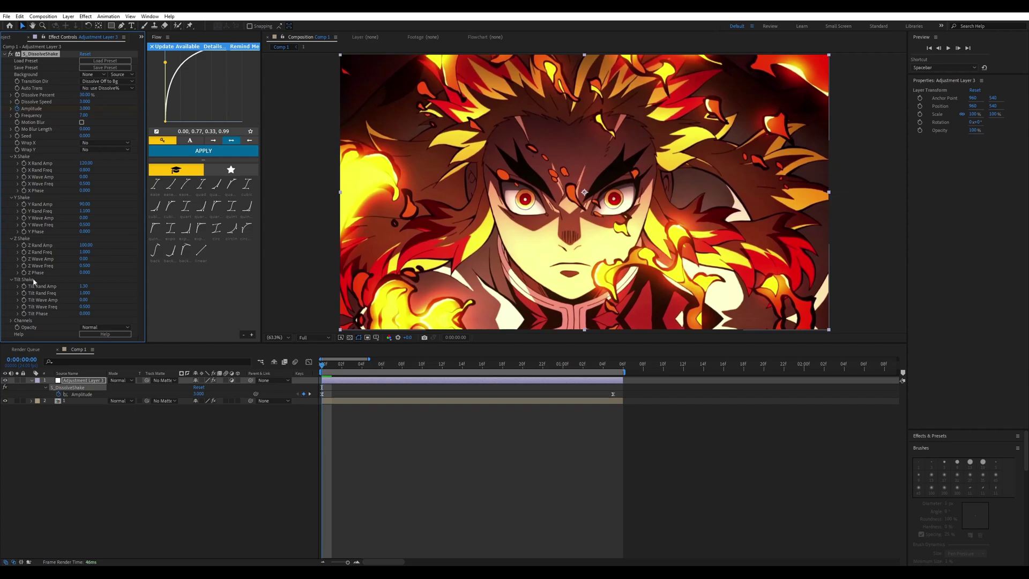
{"action": "left_click", "coordinate": [84, 287]}
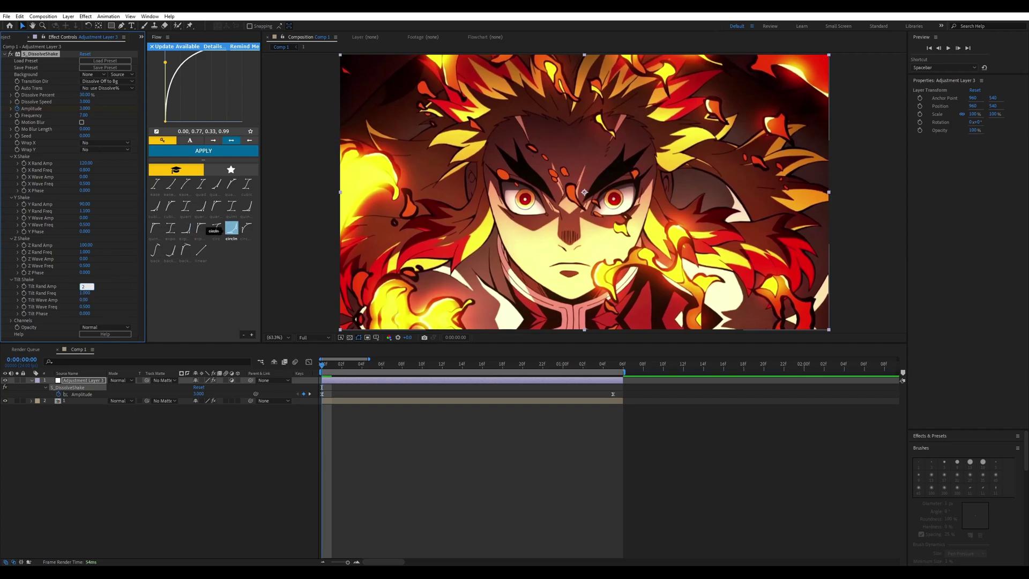
{"action": "type", "text": "2"}
{"action": "key", "text": "Return"}
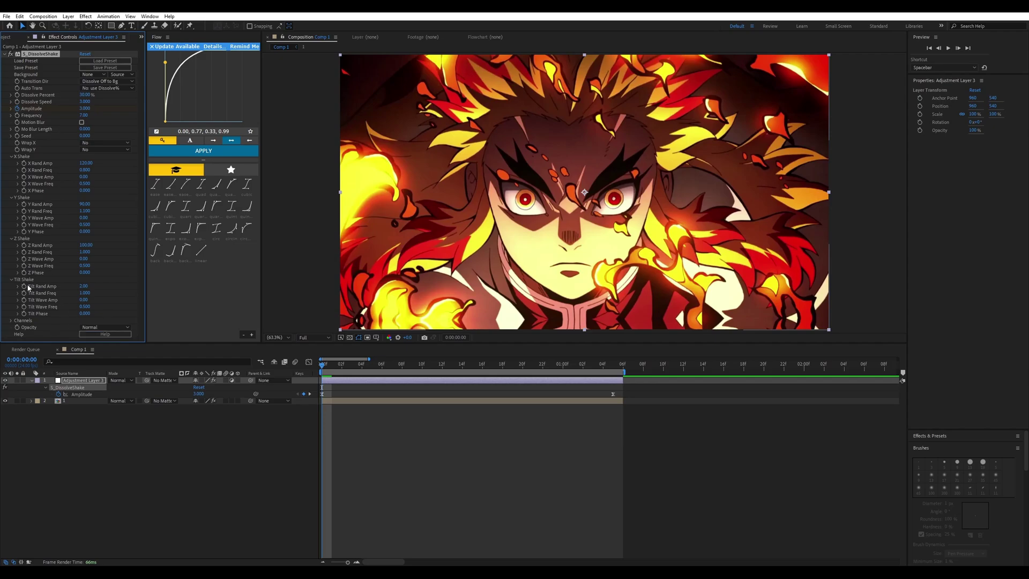
{"action": "key", "text": "space"}
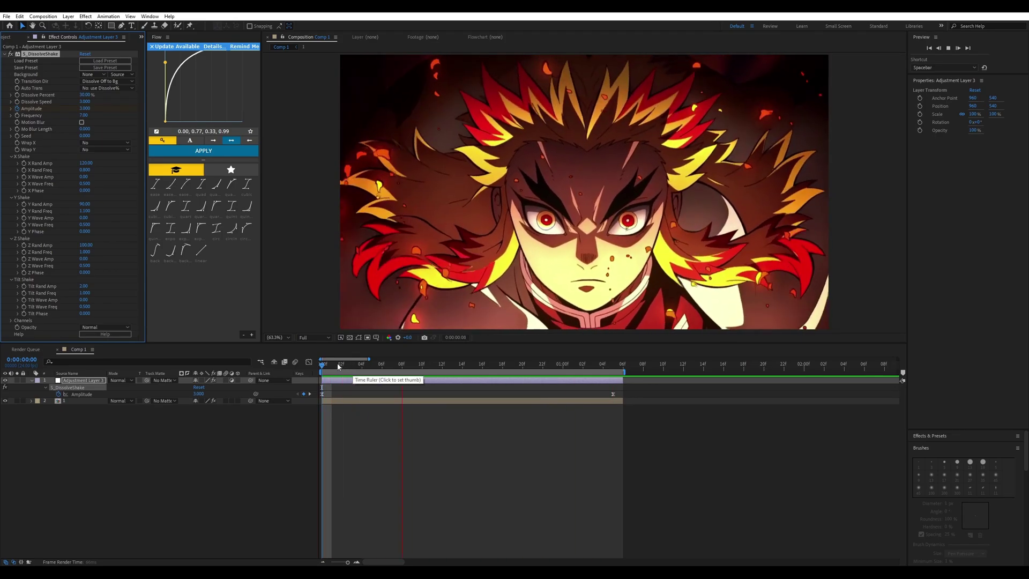
{"action": "key", "text": "space"}
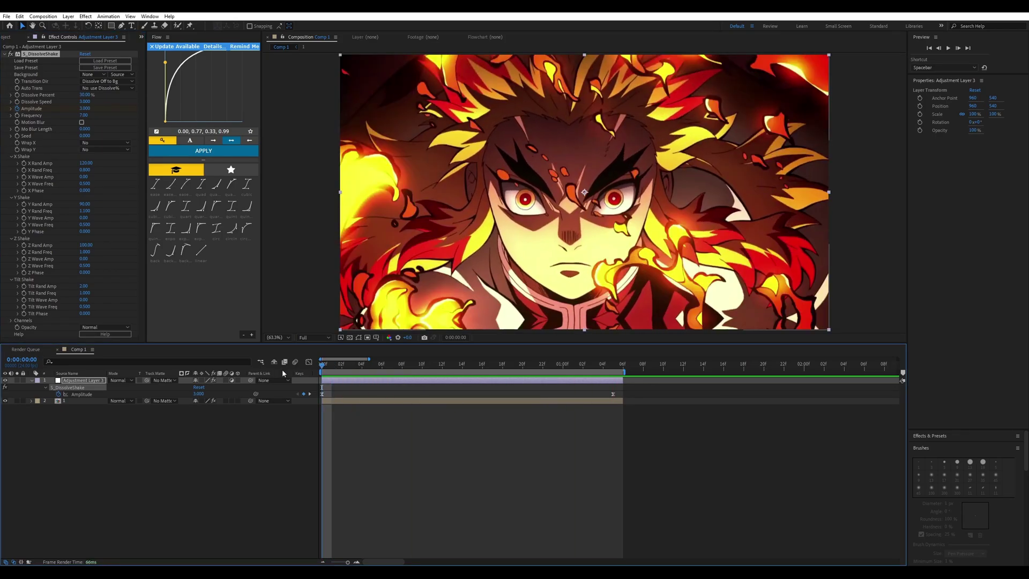
{"action": "left_click", "coordinate": [462, 366]}
{"action": "key", "text": "space"}
{"action": "left_click", "coordinate": [32, 142]}
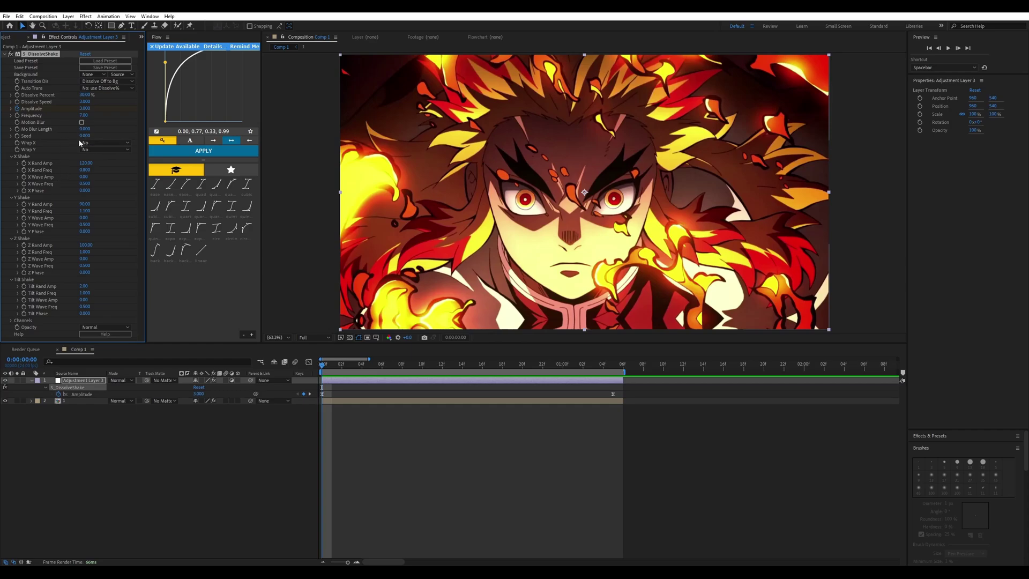
Step: Try Seed values 0.400 and 0.110, previewing the shake after each
{"action": "left_click_drag", "start_coordinate": [85, 140], "coordinate": [99, 140]}
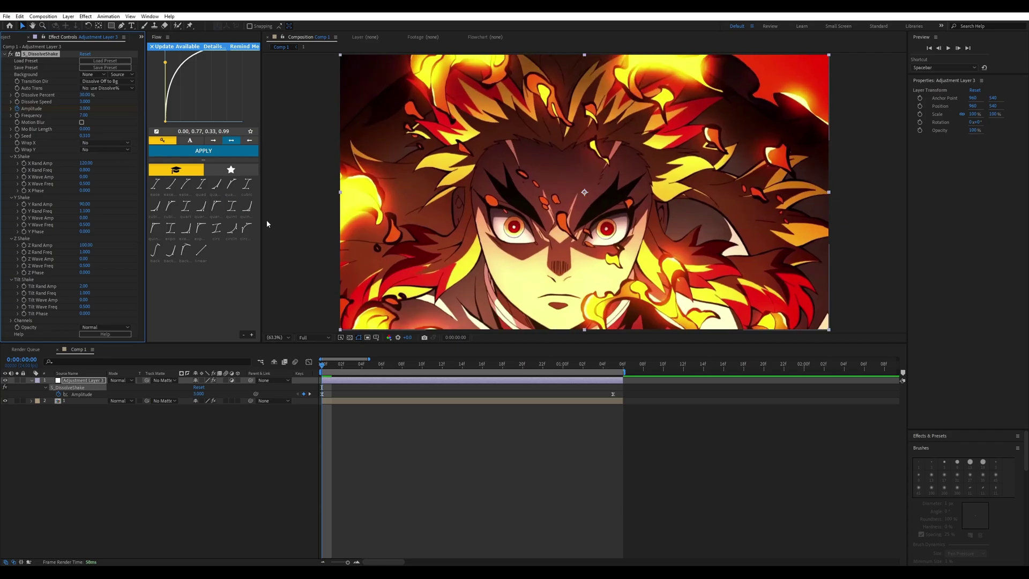
{"action": "left_click_drag", "start_coordinate": [87, 136], "coordinate": [95, 136]}
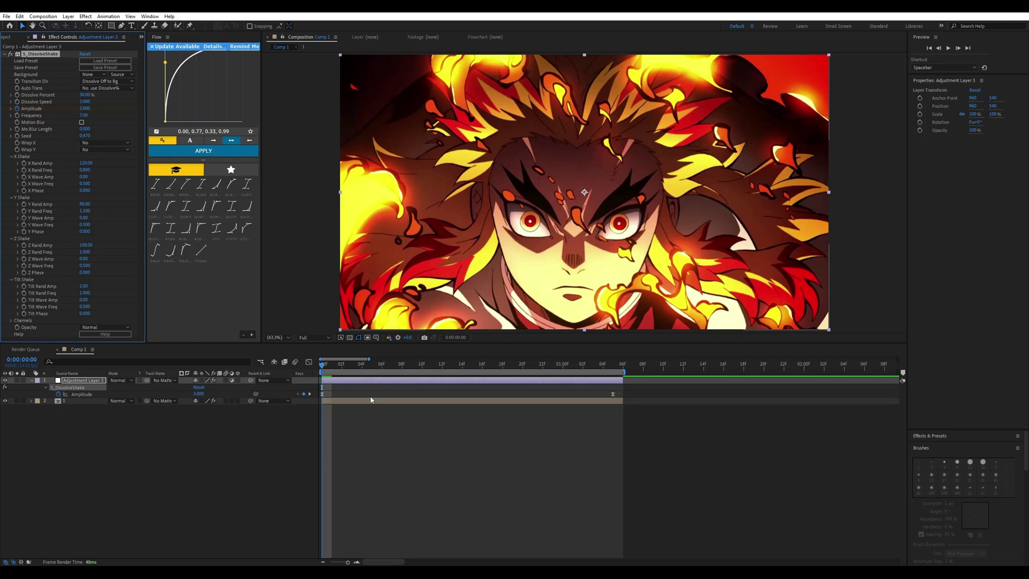
{"action": "key", "text": "space"}
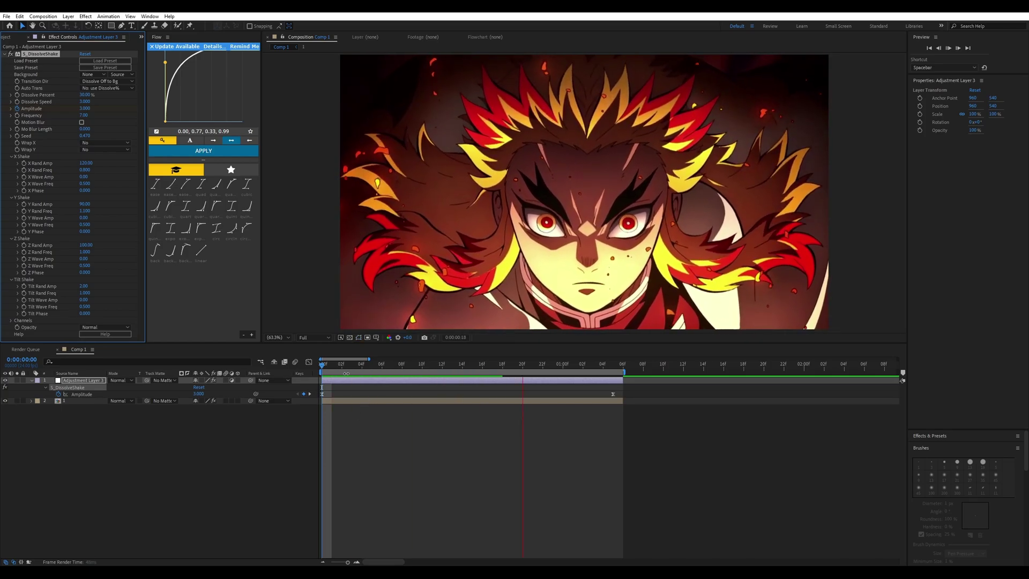
{"action": "key", "text": "space"}
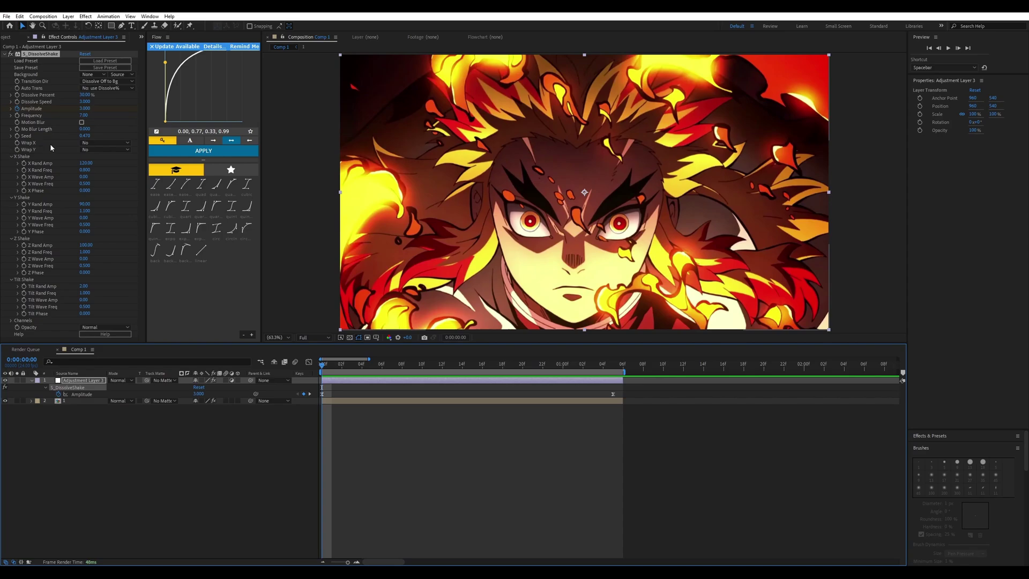
{"action": "left_click_drag", "start_coordinate": [84, 136], "coordinate": [66, 138]}
{"action": "key", "text": "space"}
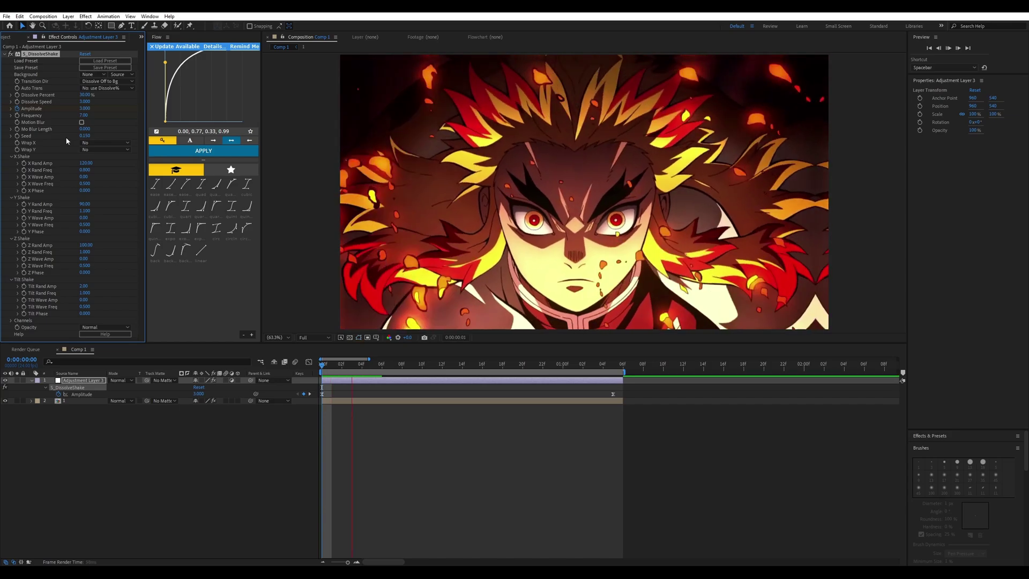
{"action": "key", "text": "space"}
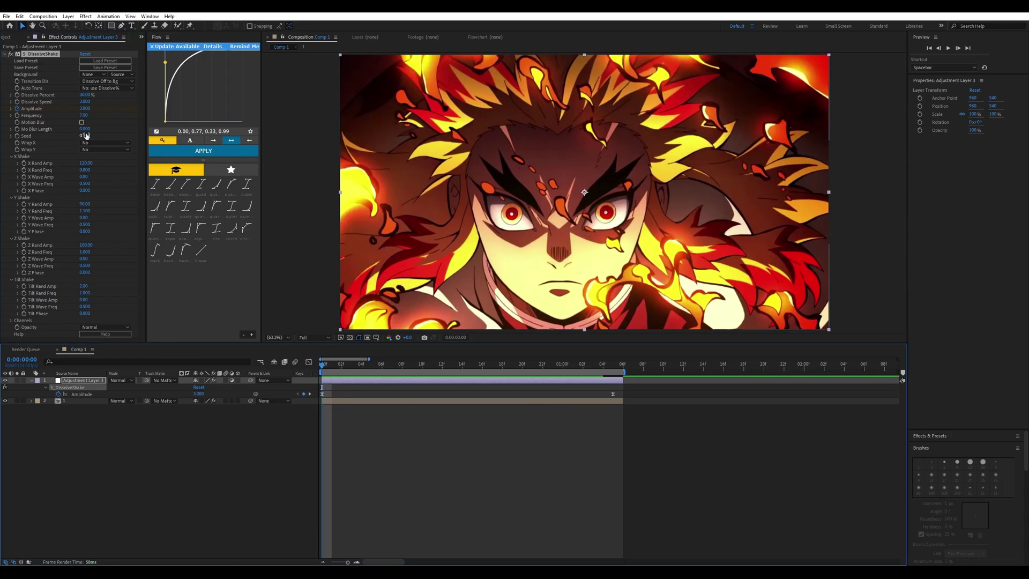
Step: Preview another Seed value, then set Seed to 0 and preview again
{"action": "left_click_drag", "start_coordinate": [86, 136], "coordinate": [112, 139]}
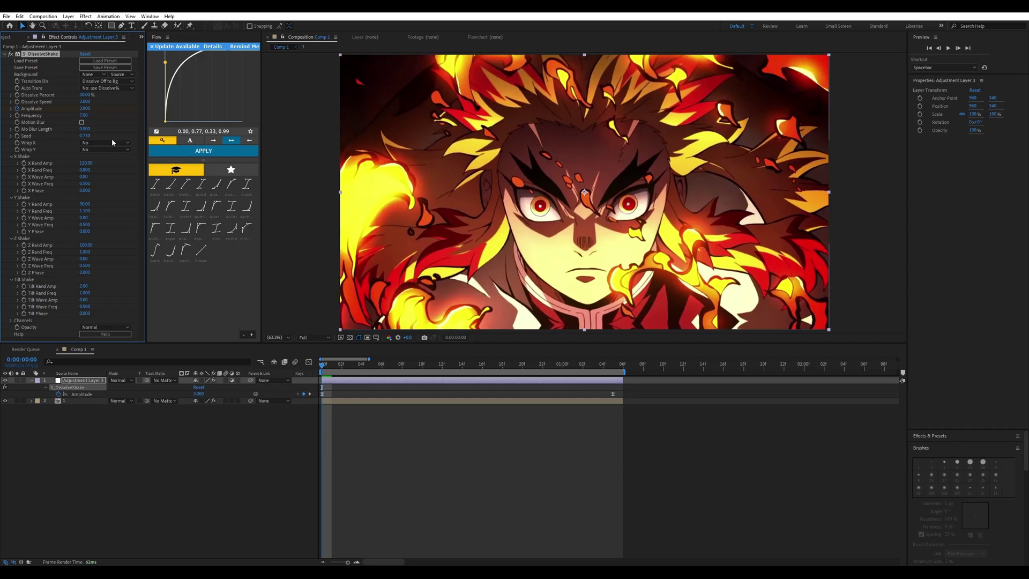
{"action": "key", "text": "space"}
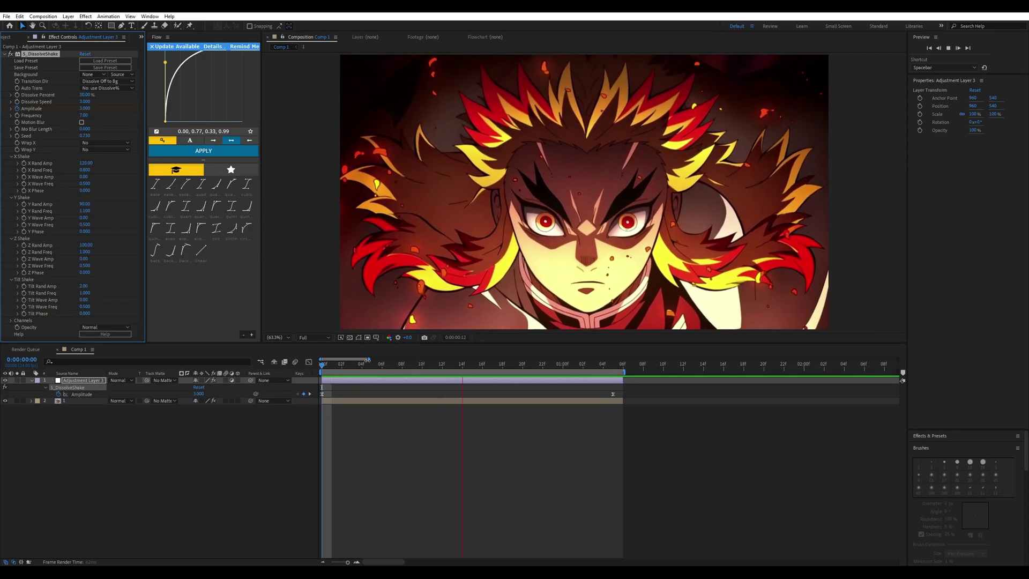
{"action": "left_click", "coordinate": [284, 375]}
{"action": "left_click", "coordinate": [84, 136]}
{"action": "type", "text": "0"}
{"action": "key", "text": "Return"}
{"action": "key", "text": "space"}
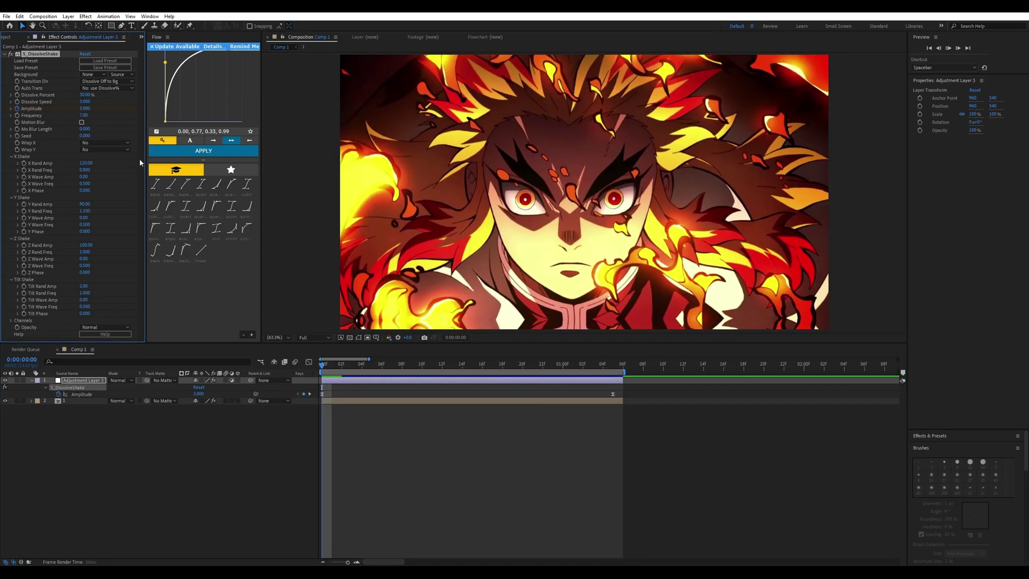
{"action": "left_click", "coordinate": [300, 375]}
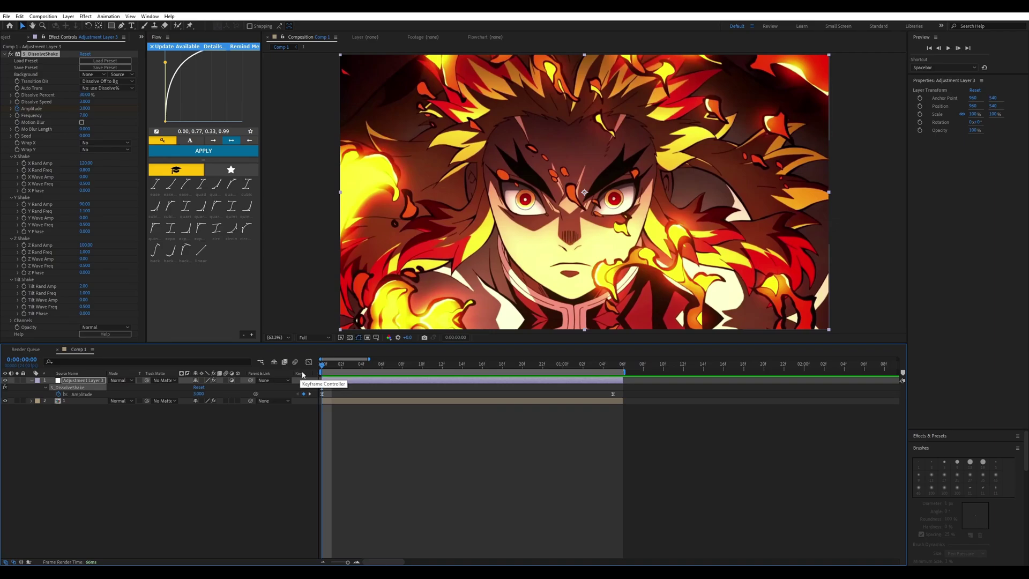
Step: Restore the Seed to 0.730, preview, and show both Amplitude keyframes in the Graph Editor
{"action": "key", "text": "ctrl+z"}
{"action": "key", "text": "space"}
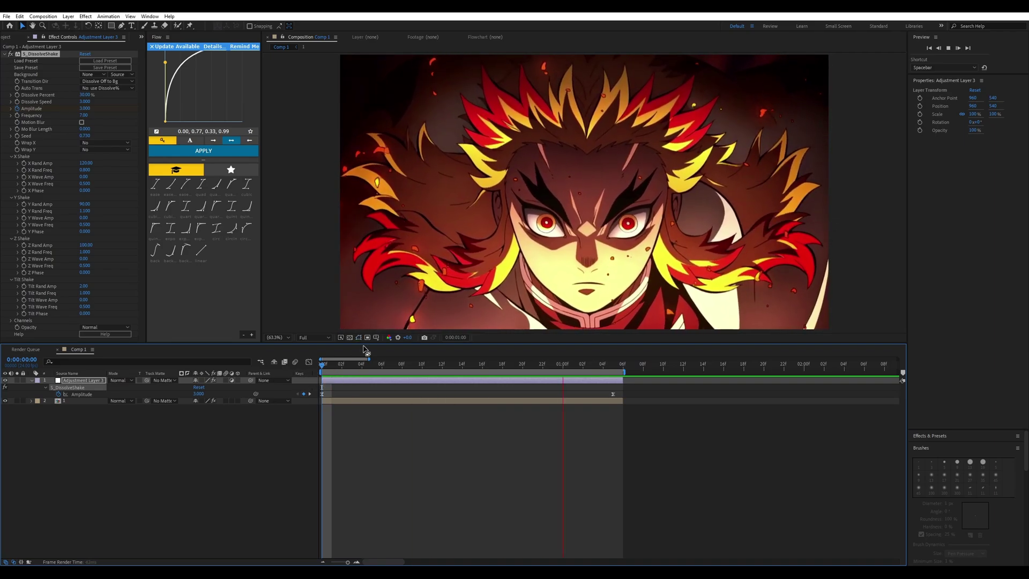
{"action": "left_click", "coordinate": [316, 359]}
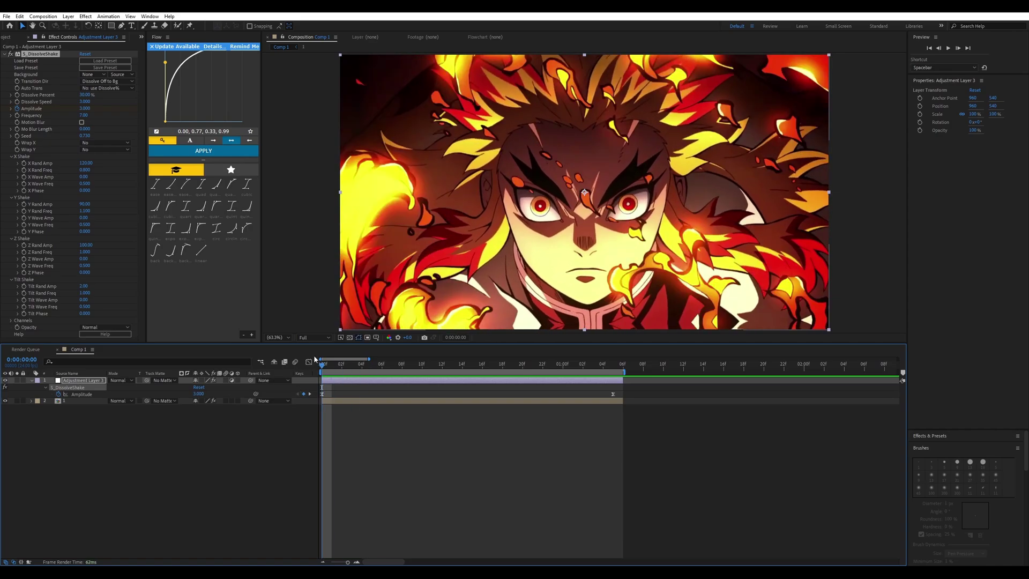
{"action": "key", "text": "space"}
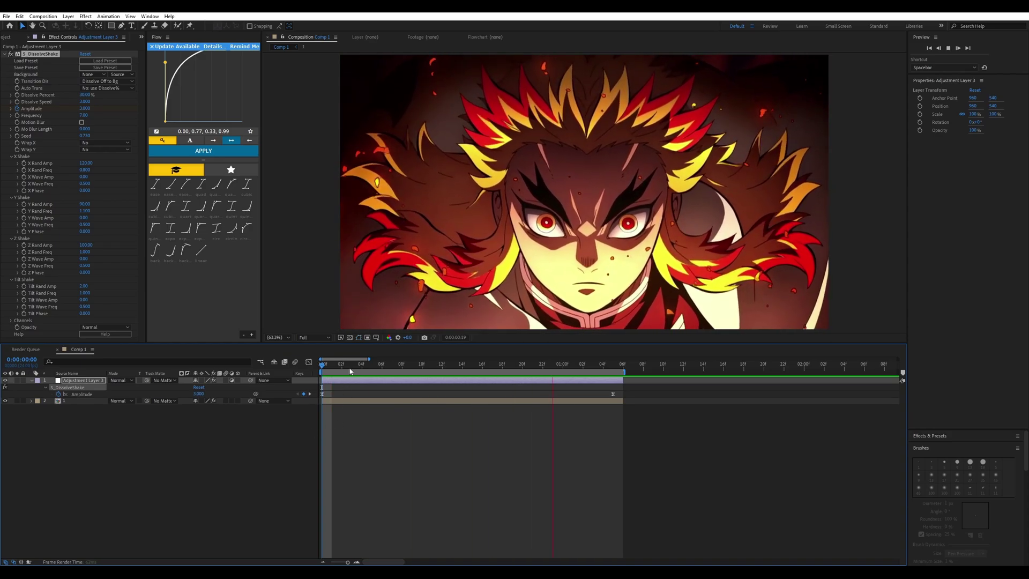
{"action": "left_click", "coordinate": [342, 403]}
{"action": "left_click_drag", "start_coordinate": [625, 390], "coordinate": [263, 427]}
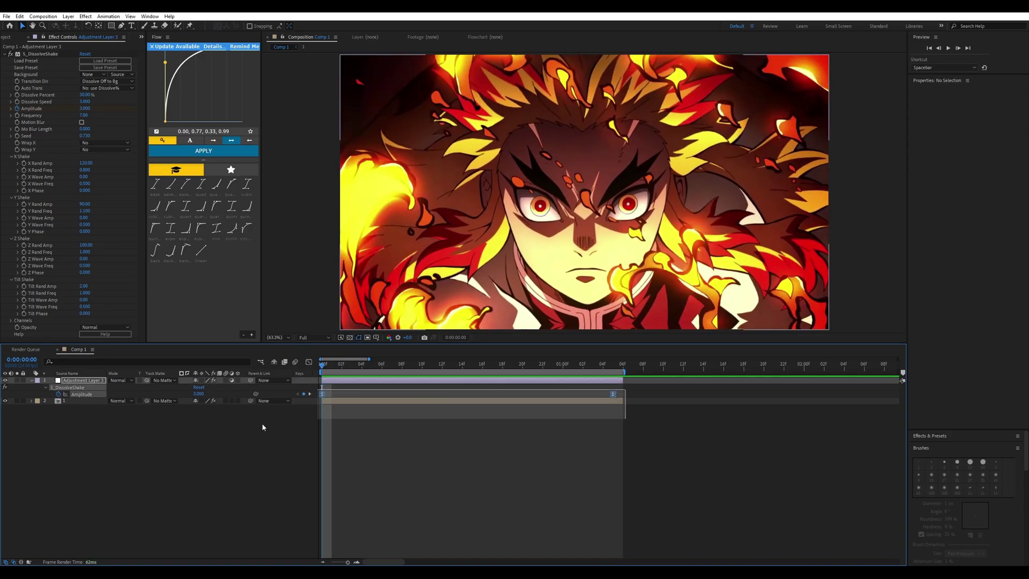
{"action": "left_click", "coordinate": [308, 362]}
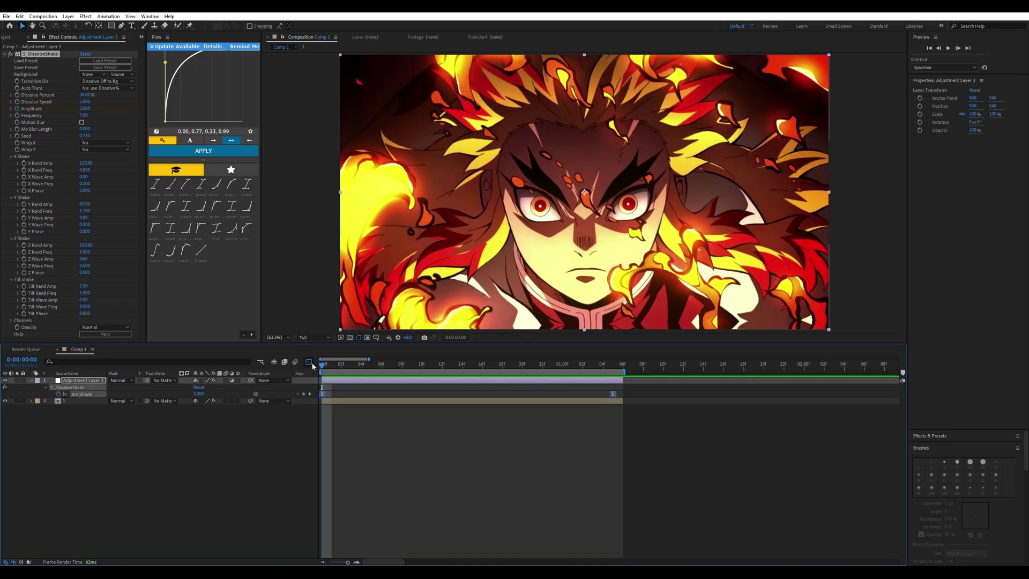
Step: Steepen the Amplitude falloff right after the first keyframe, preview, and return to layer bars
{"action": "left_click", "coordinate": [323, 390]}
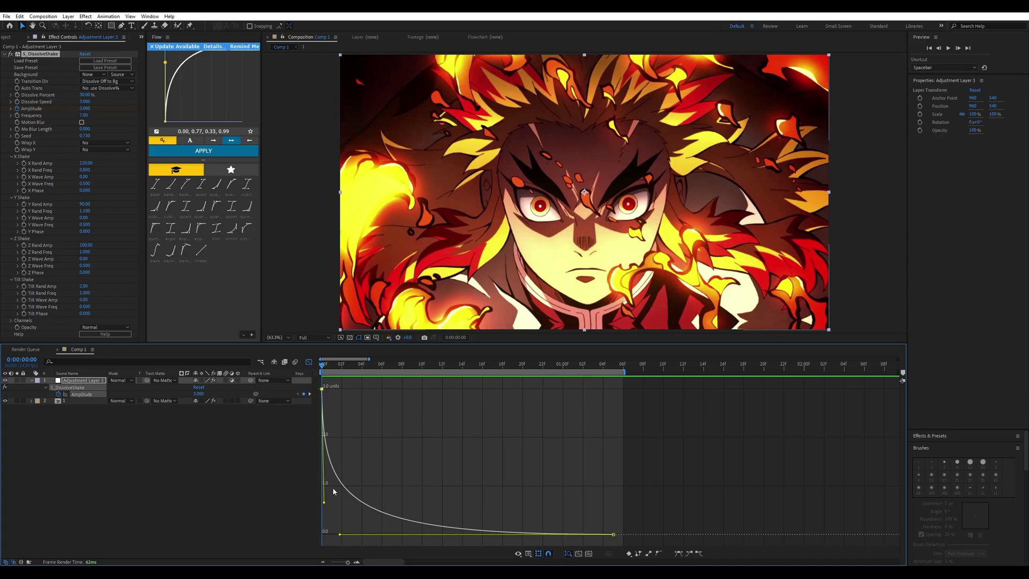
{"action": "left_click_drag", "start_coordinate": [341, 536], "coordinate": [323, 517]}
{"action": "key", "text": "space"}
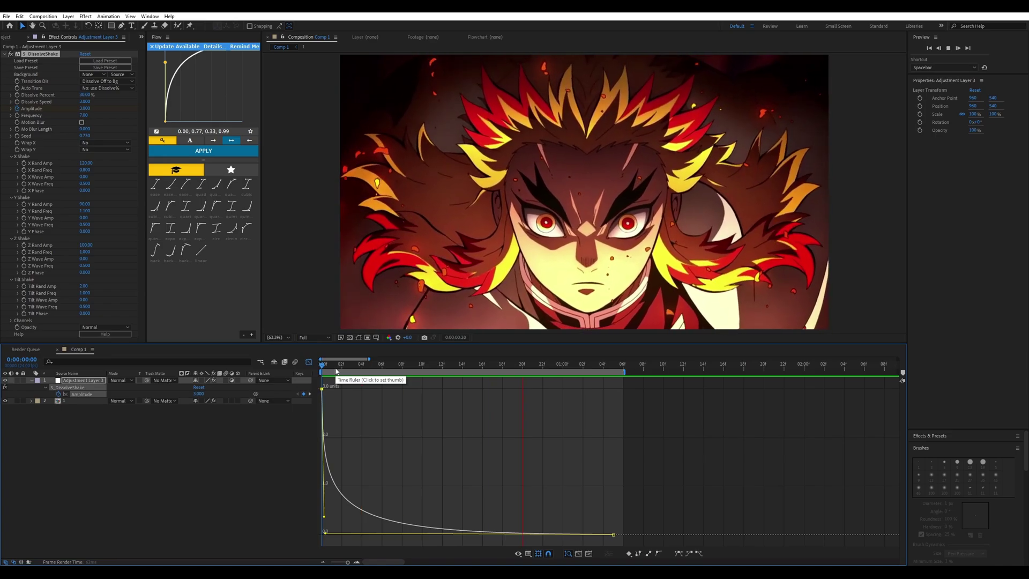
{"action": "key", "text": "space"}
{"action": "left_click", "coordinate": [309, 362]}
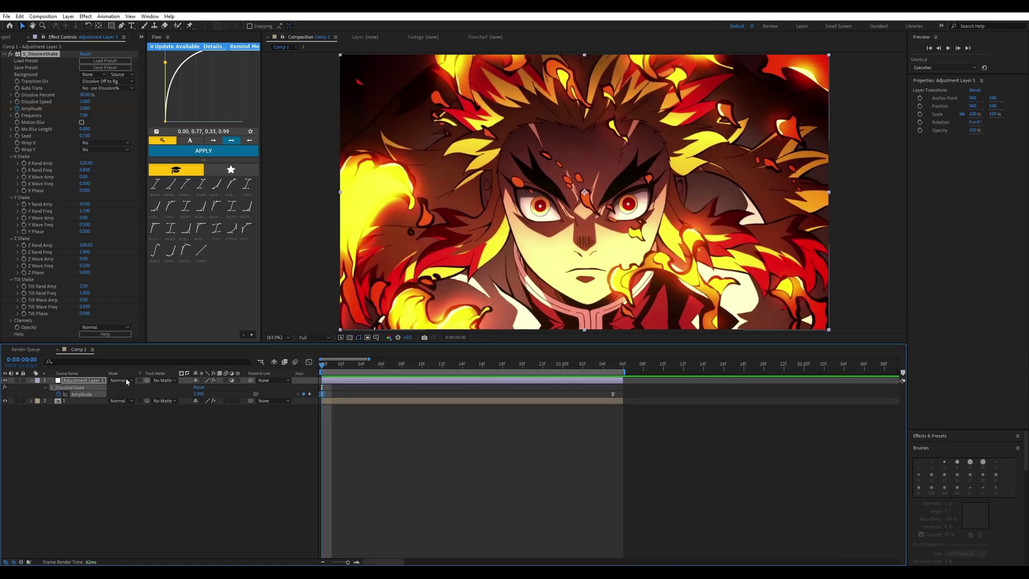
Step: Collapse Adjustment Layer 3's S_DissolveShake and Amplitude rows in the timeline
{"action": "left_click", "coordinate": [30, 380]}
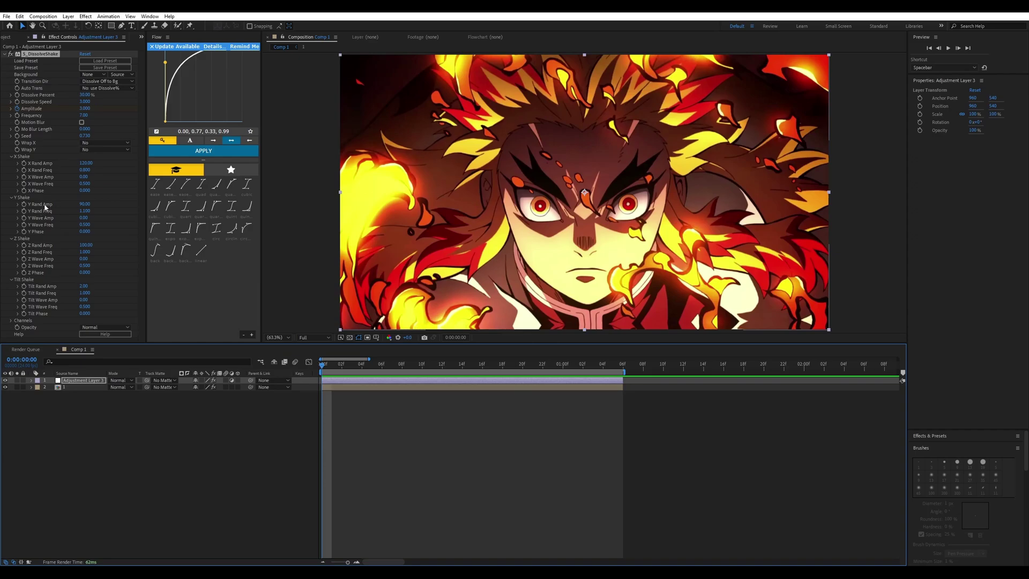